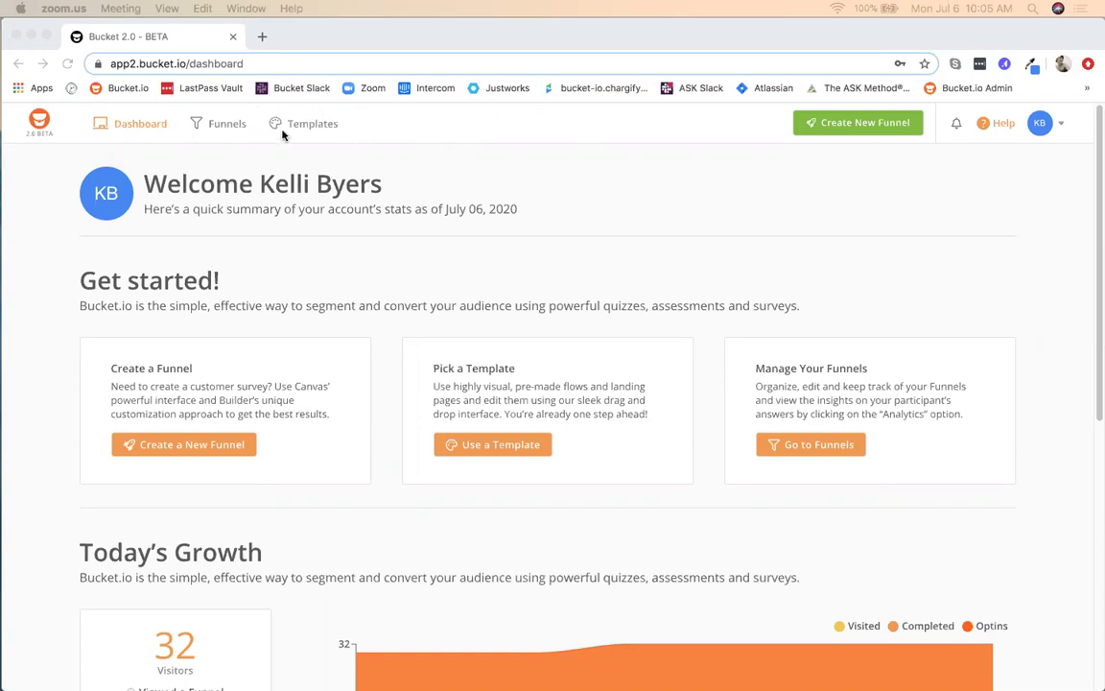
- From the Templates gallery, start a customizable copy of the Pre-Quiz DDS template
left_click(307, 129)
left_click(307, 129)
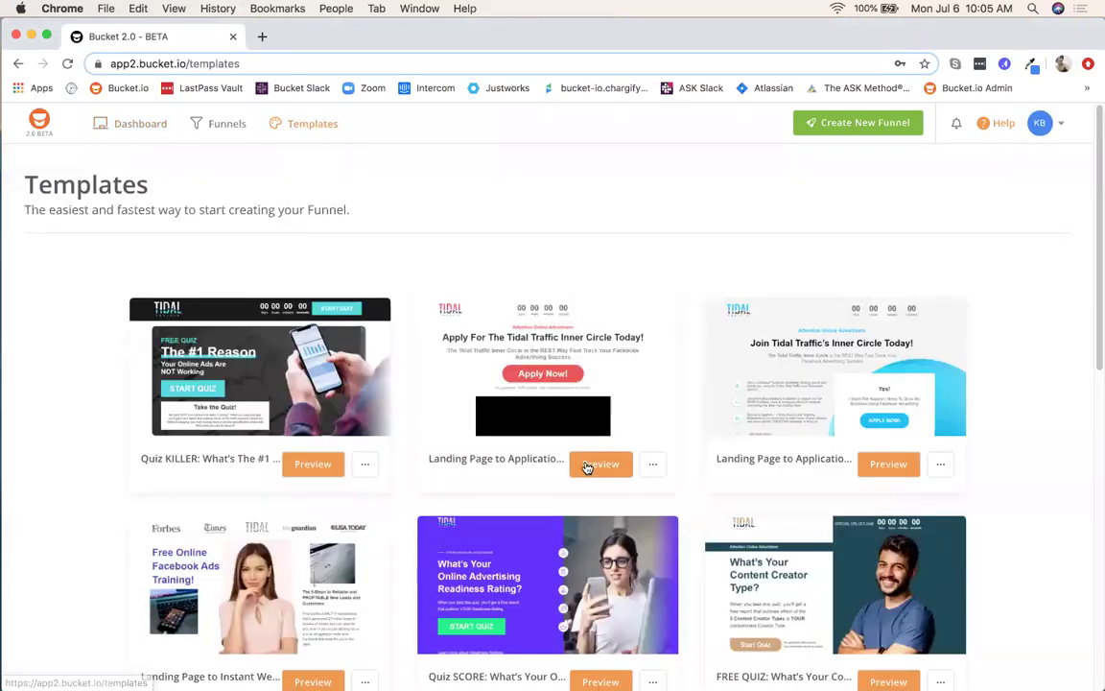
scroll(431, 357, "down", 2)
scroll(471, 393, "down", 10)
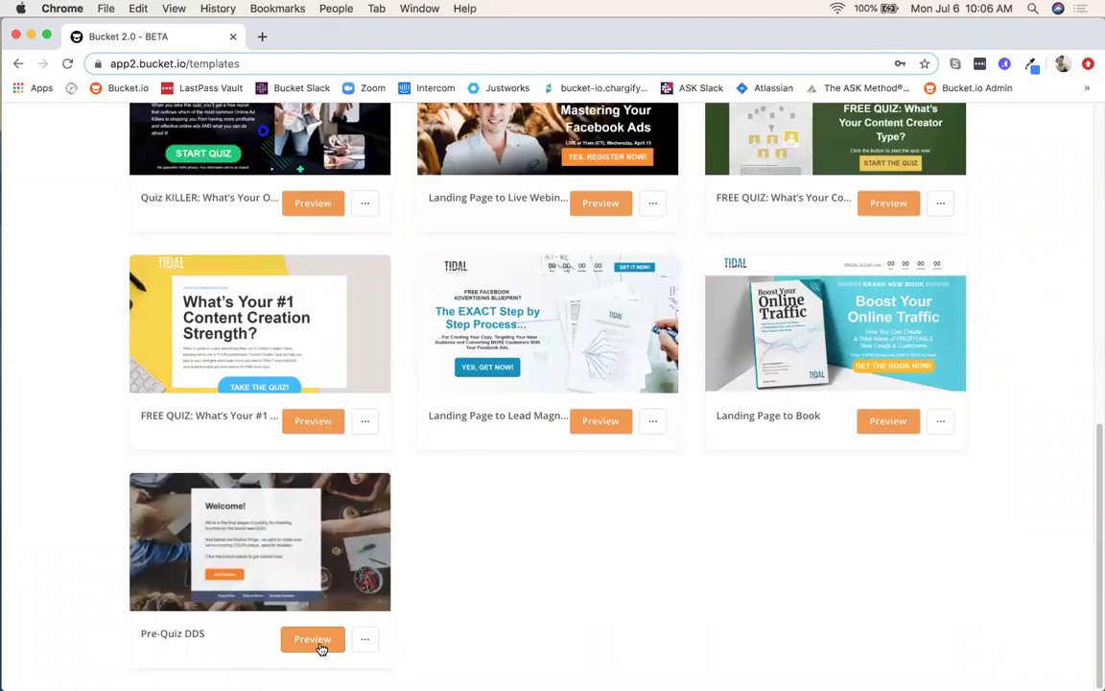
left_click(365, 641)
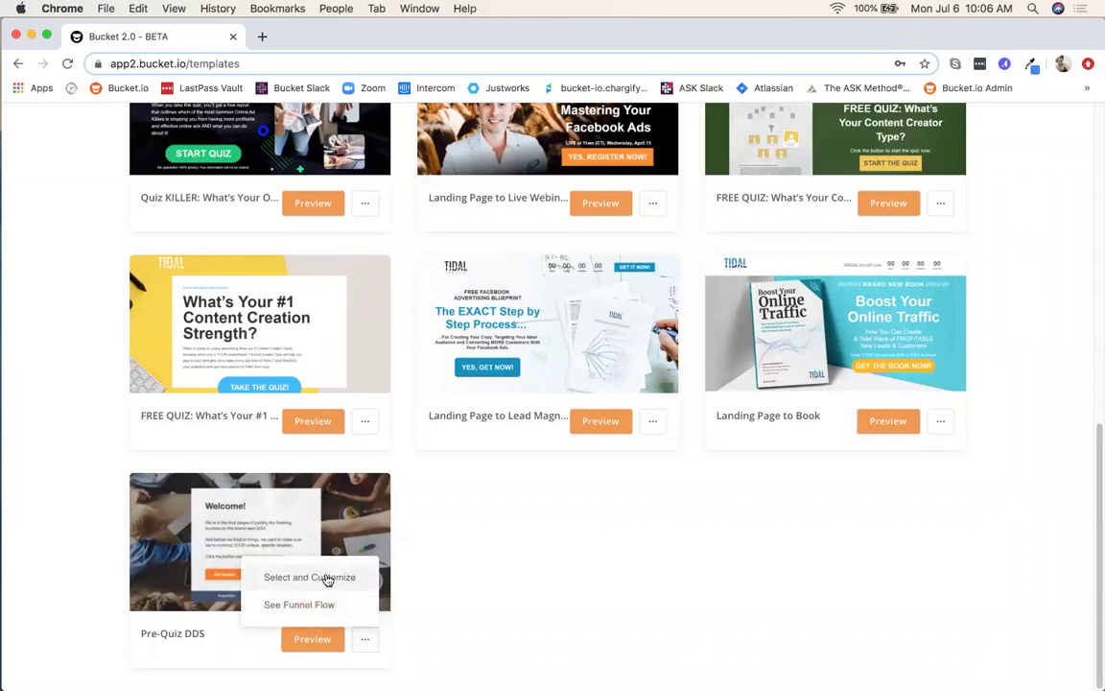
left_click(327, 579)
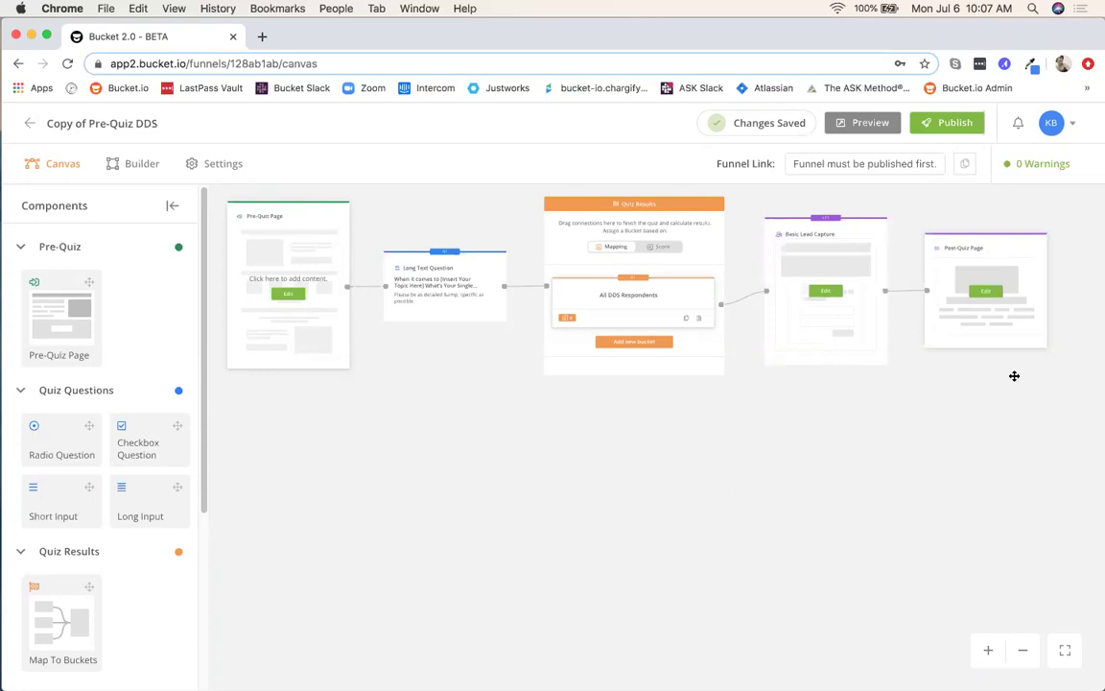
- Zoom into the Copy of Pre-Quiz DDS canvas and center the Pre-Quiz Page
mouse_move(1037, 349)
scroll(334, 449, "up", 2)
scroll(334, 449, "up", 4)
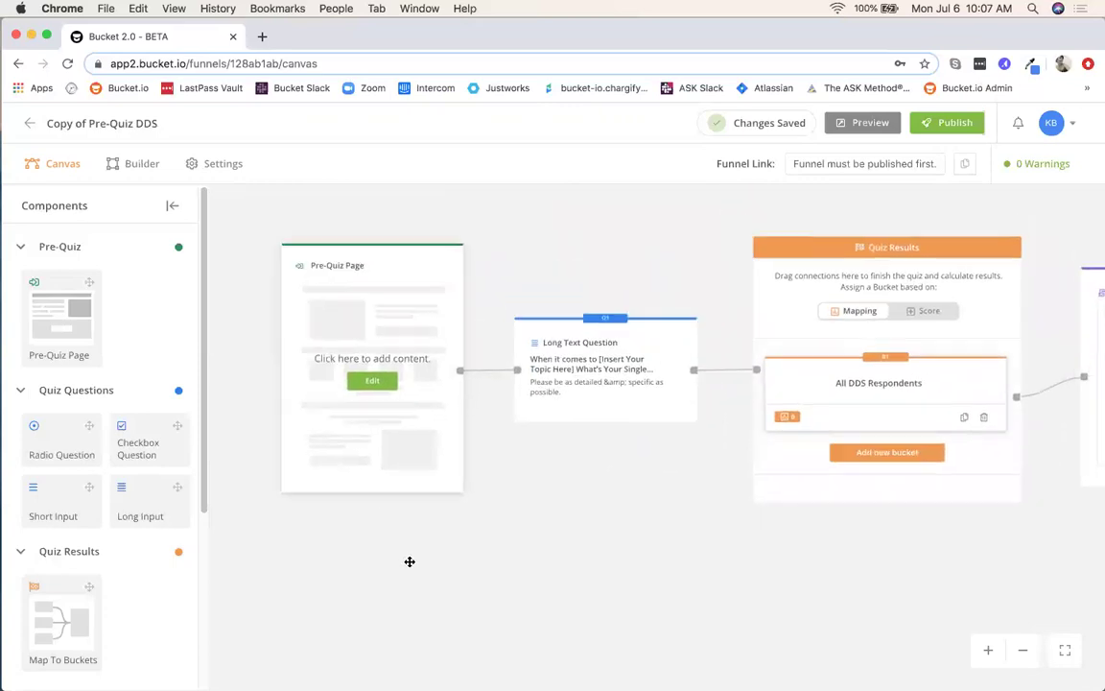
left_click_drag(377, 558, 380, 597)
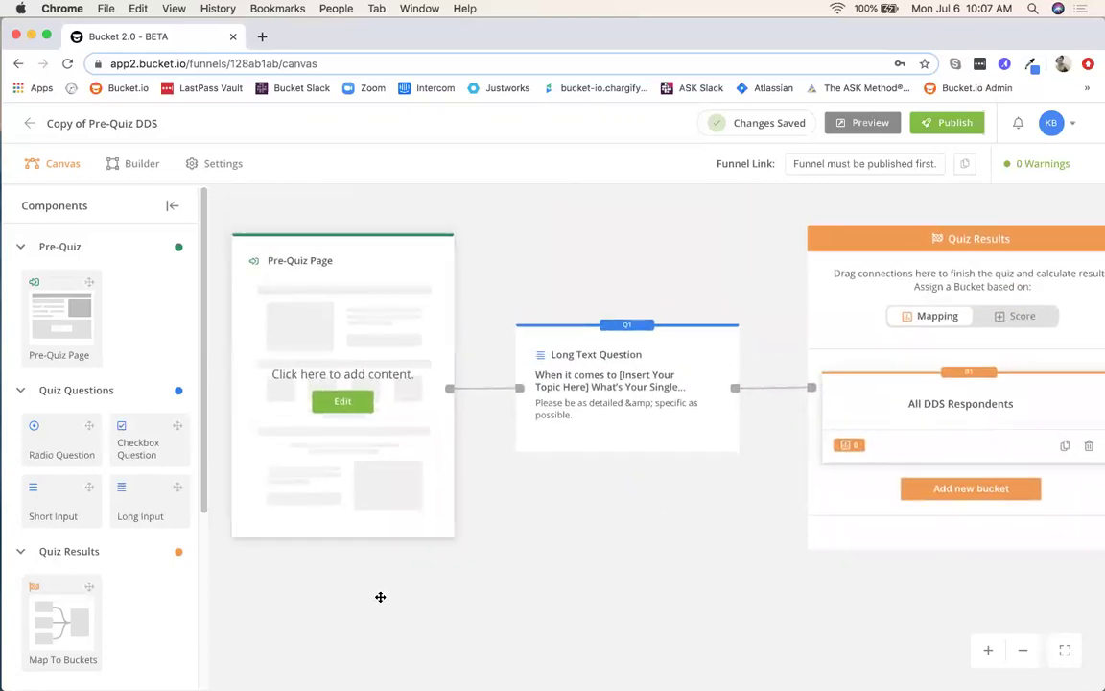
- Edit the Pre-Quiz Page in the Builder to show its Welcome! message and Get Started button
left_click(340, 402)
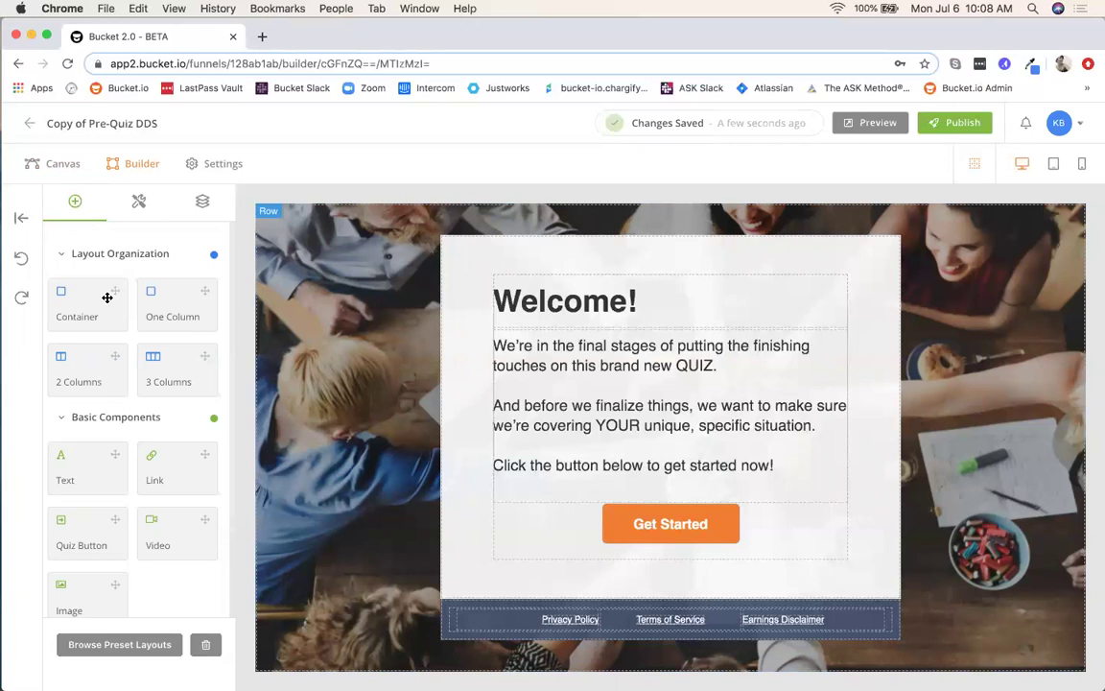
scroll(106, 297, "down", 3)
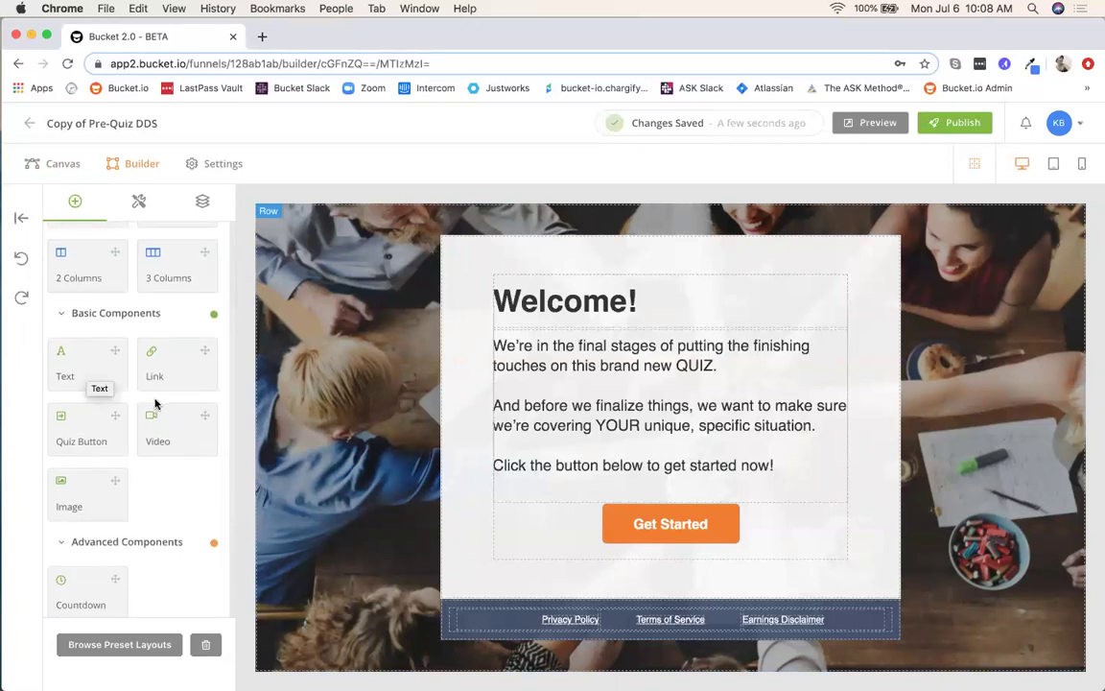
scroll(90, 443, "up", 3)
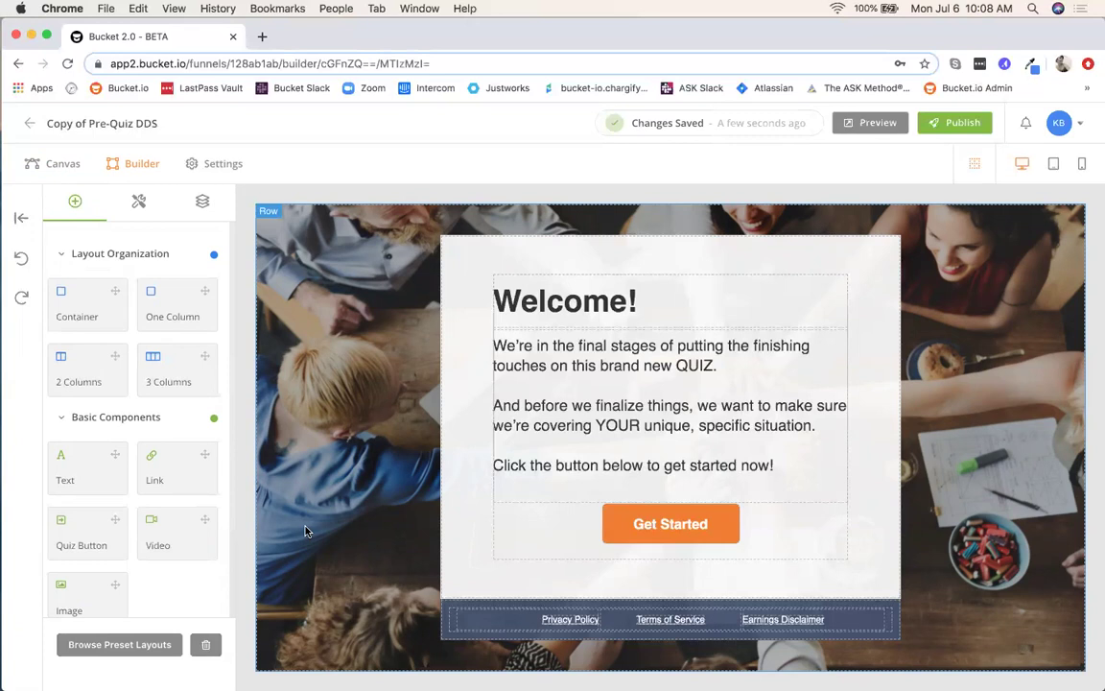
mouse_move(329, 290)
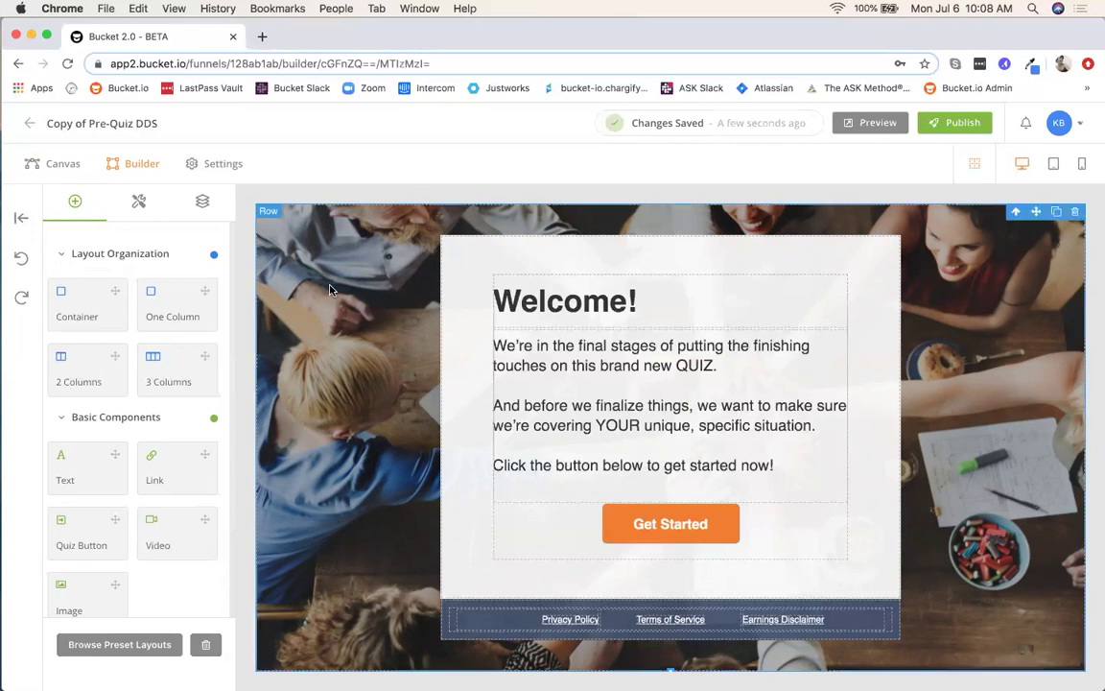
- Show the Welcome section's Properties down to its Background Image layer with the people photo
left_click(139, 201)
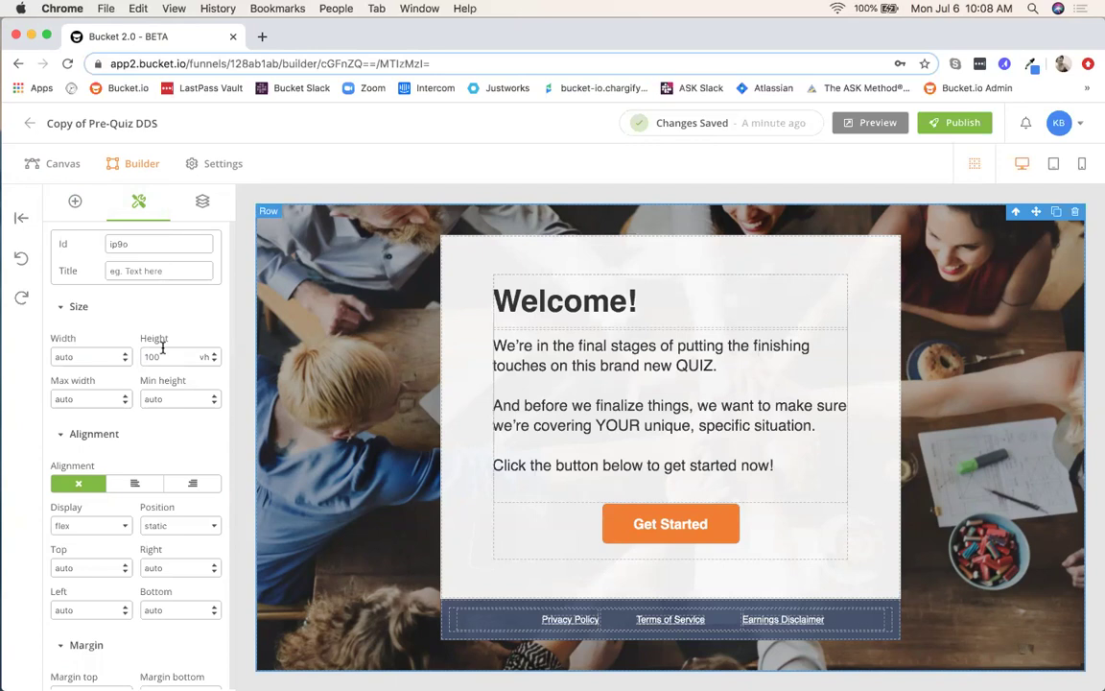
scroll(143, 412, "down", 1)
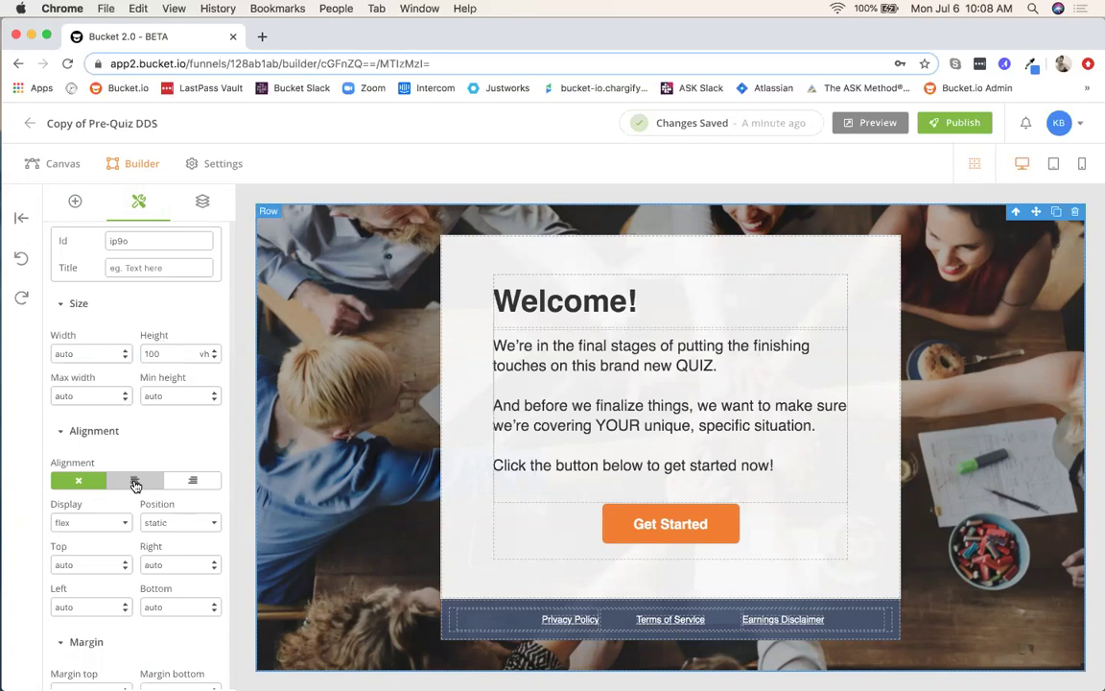
scroll(133, 489, "down", 1)
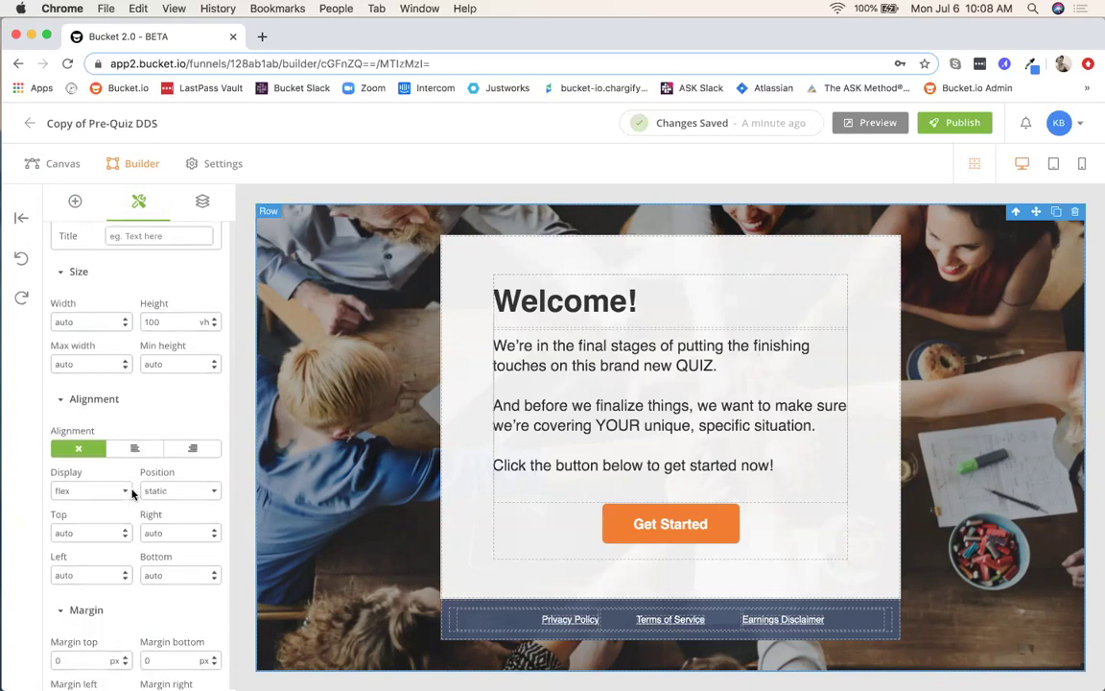
scroll(133, 492, "down", 4)
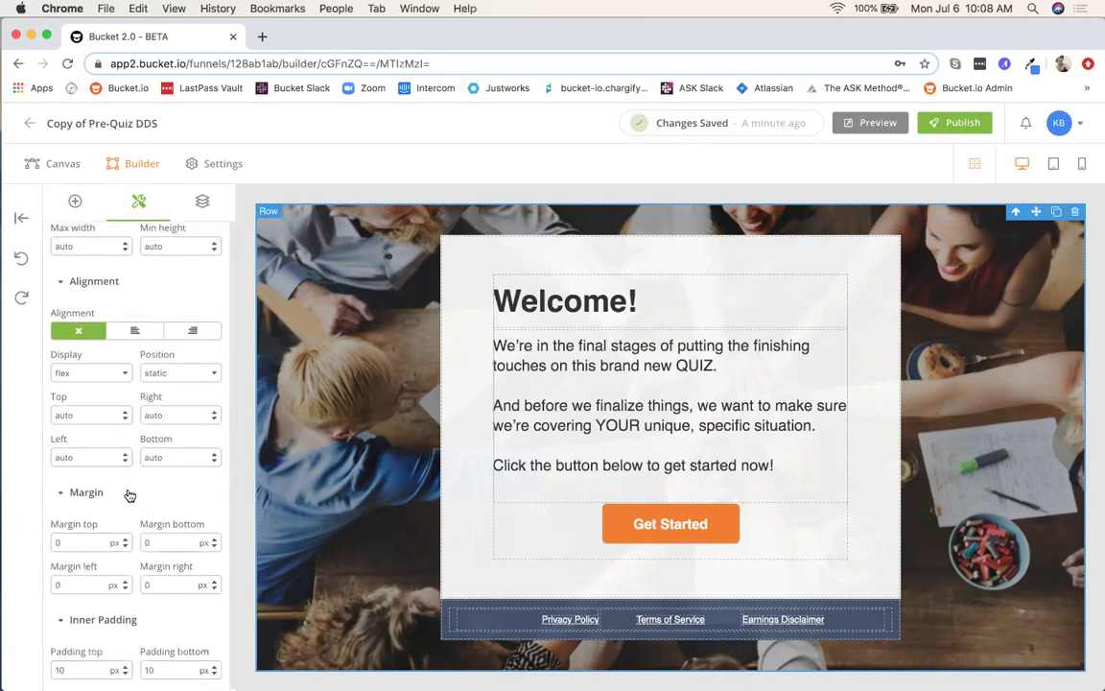
scroll(129, 494, "down", 2)
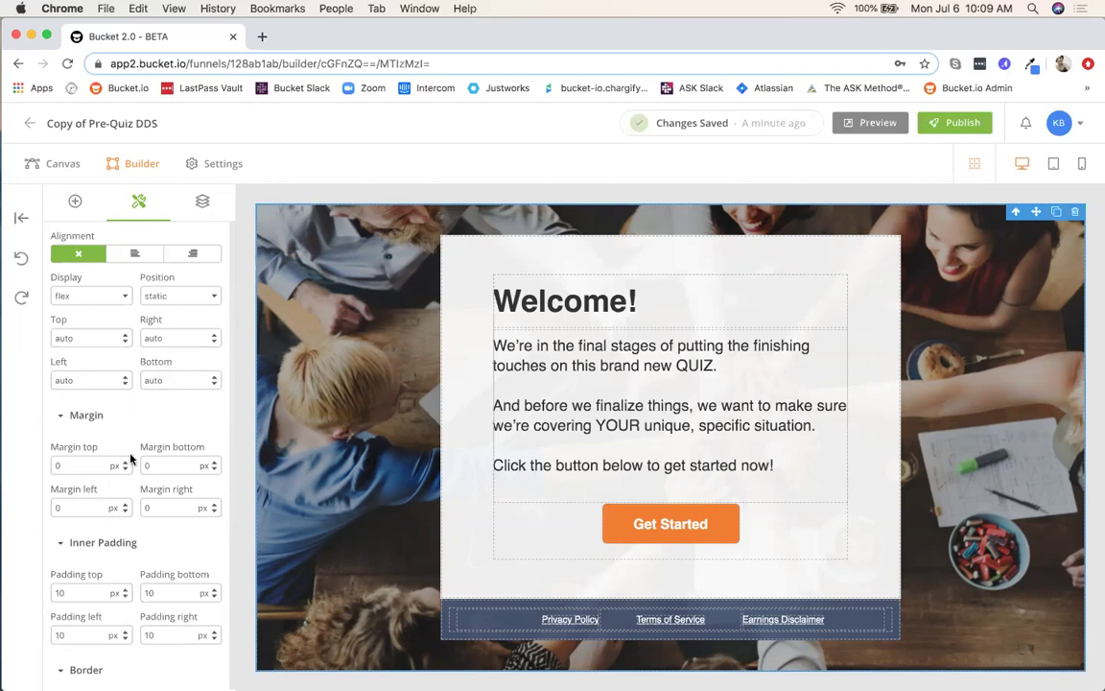
scroll(142, 458, "down", 3)
scroll(142, 458, "down", 5)
scroll(138, 451, "down", 5)
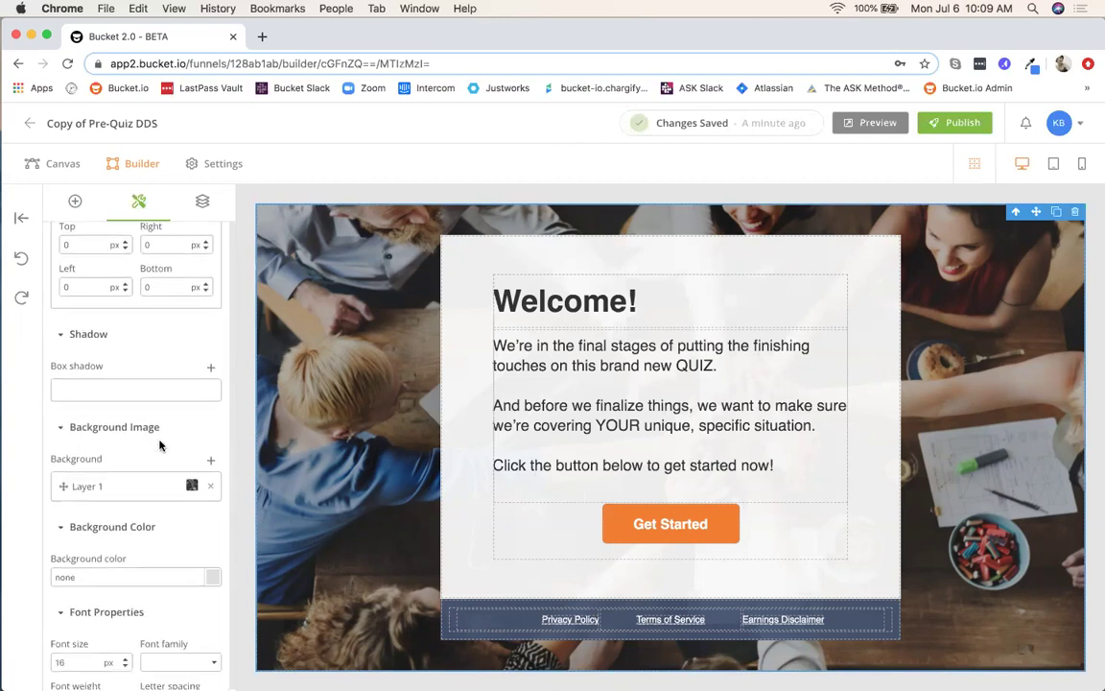
scroll(119, 439, "down", 2)
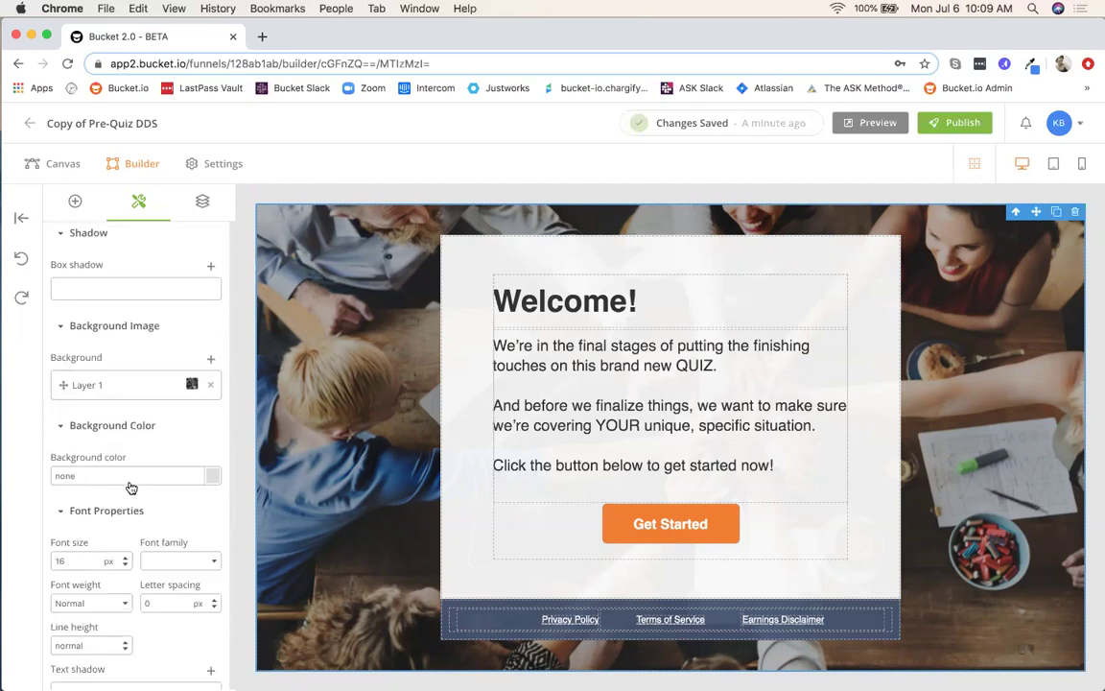
- Delete the people-photo background layer and add a new empty background layer
left_click(213, 383)
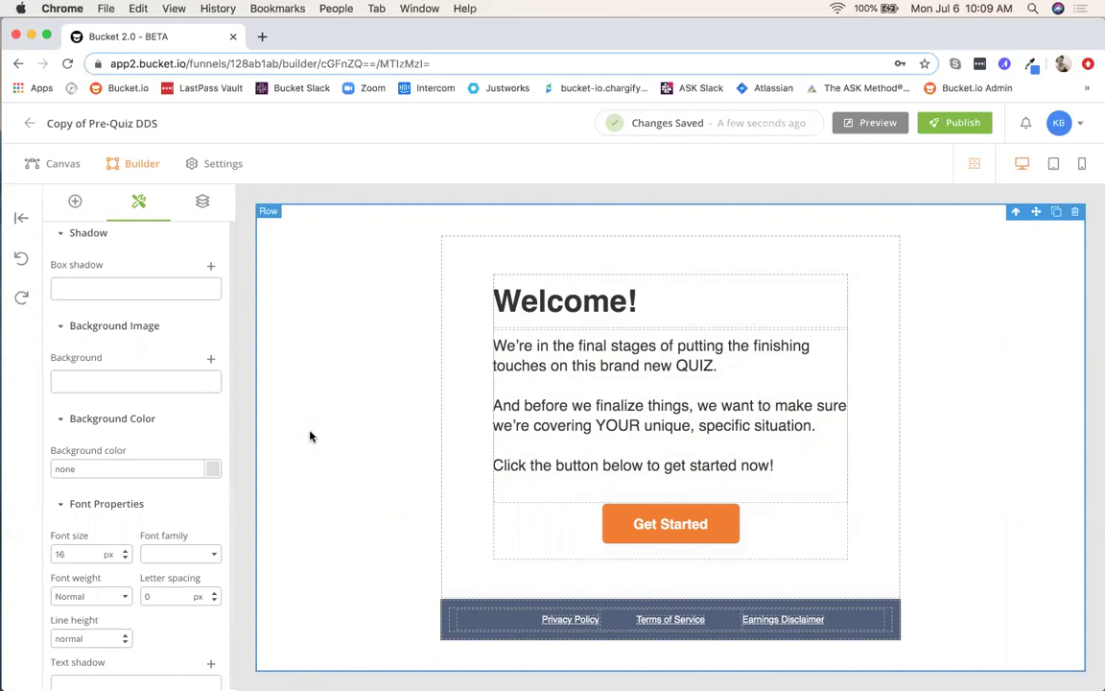
left_click(212, 360)
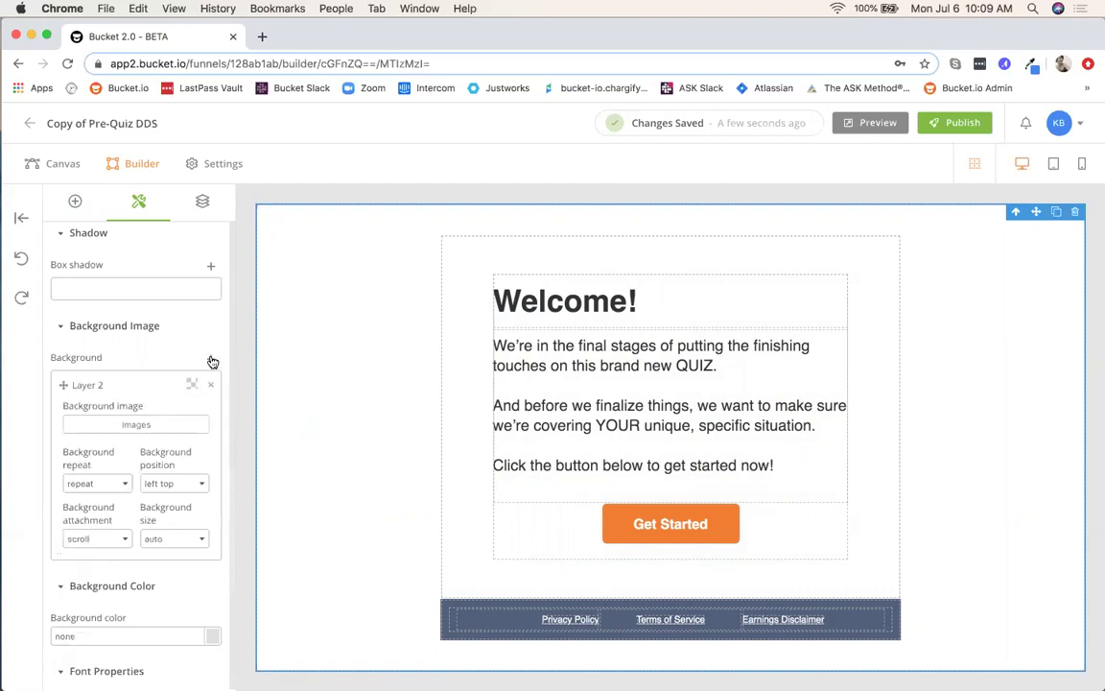
- Fill the new background layer with the pale blue abstract image from the image library
left_click(136, 425)
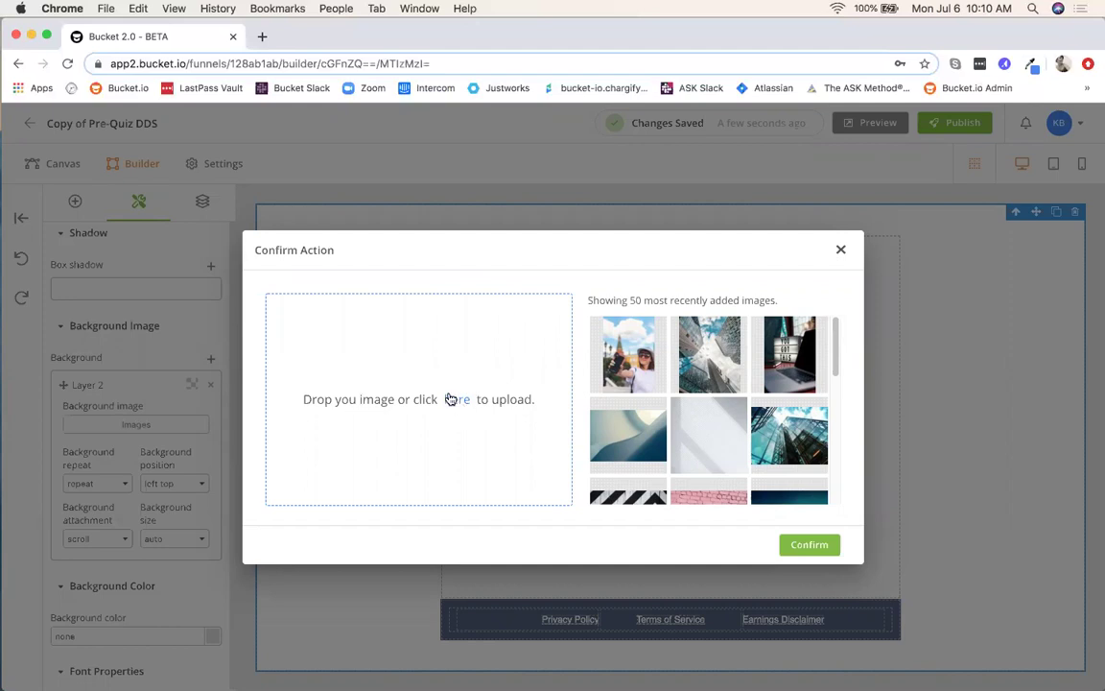
scroll(661, 438, "down", 1)
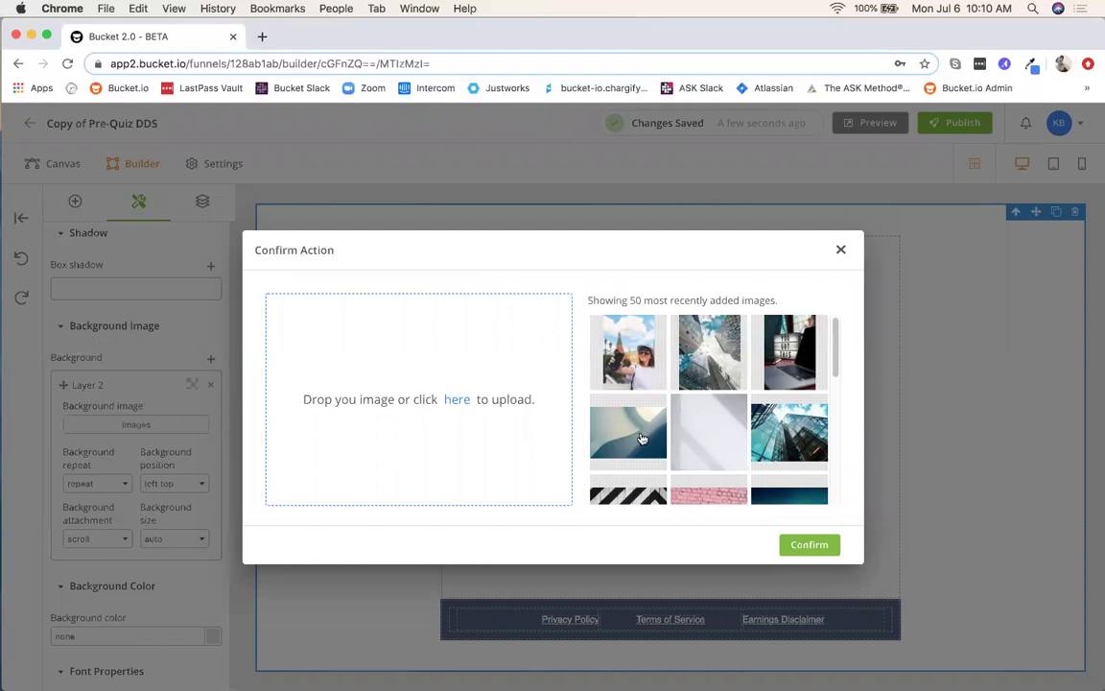
scroll(636, 441, "down", 3)
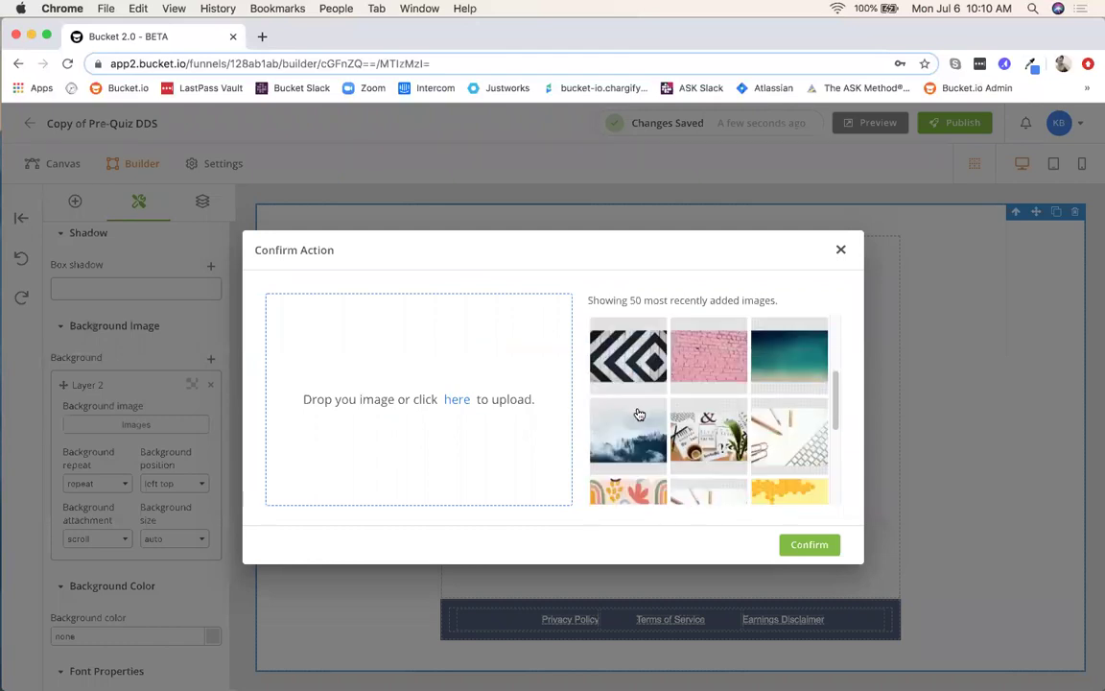
scroll(639, 415, "up", 3)
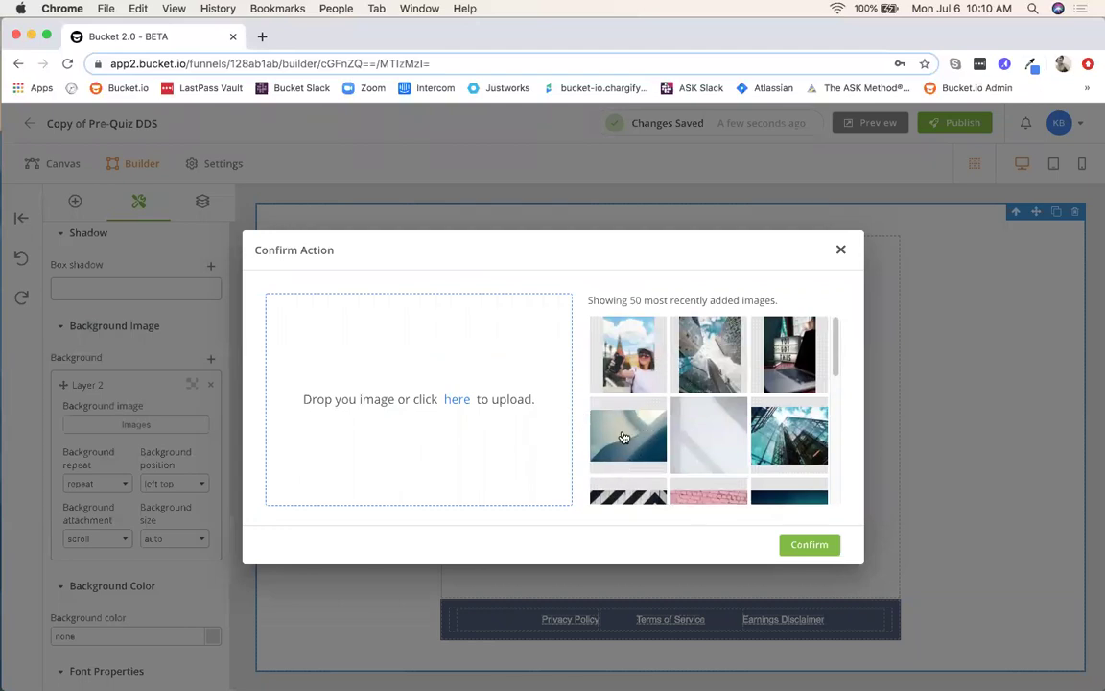
left_click(624, 437)
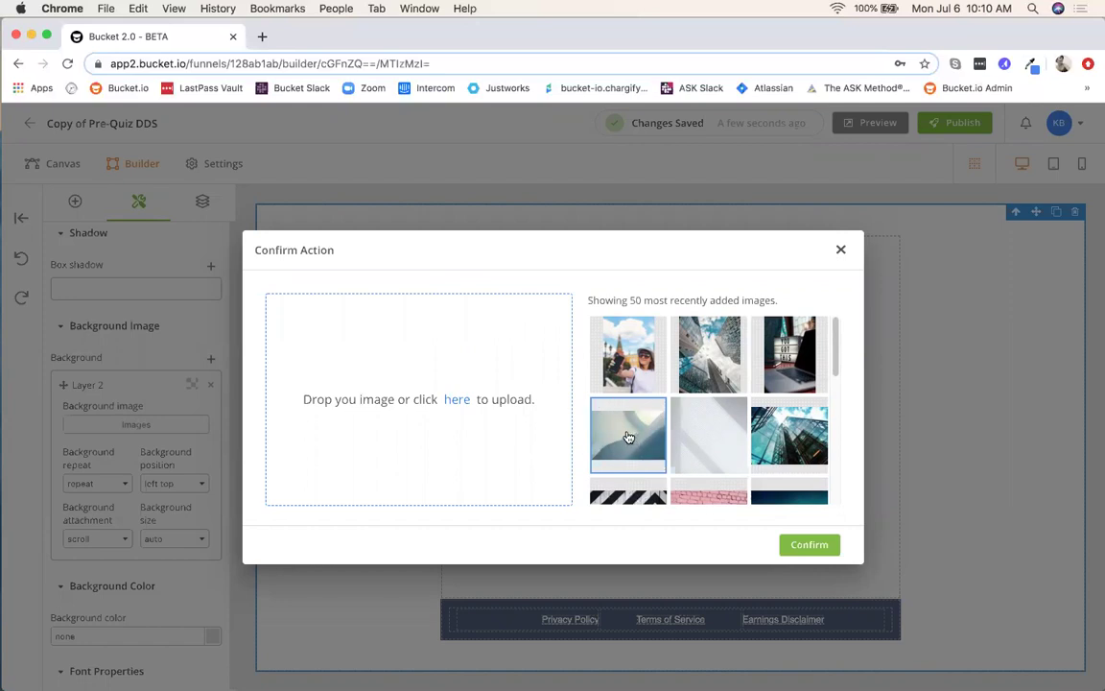
left_click(809, 545)
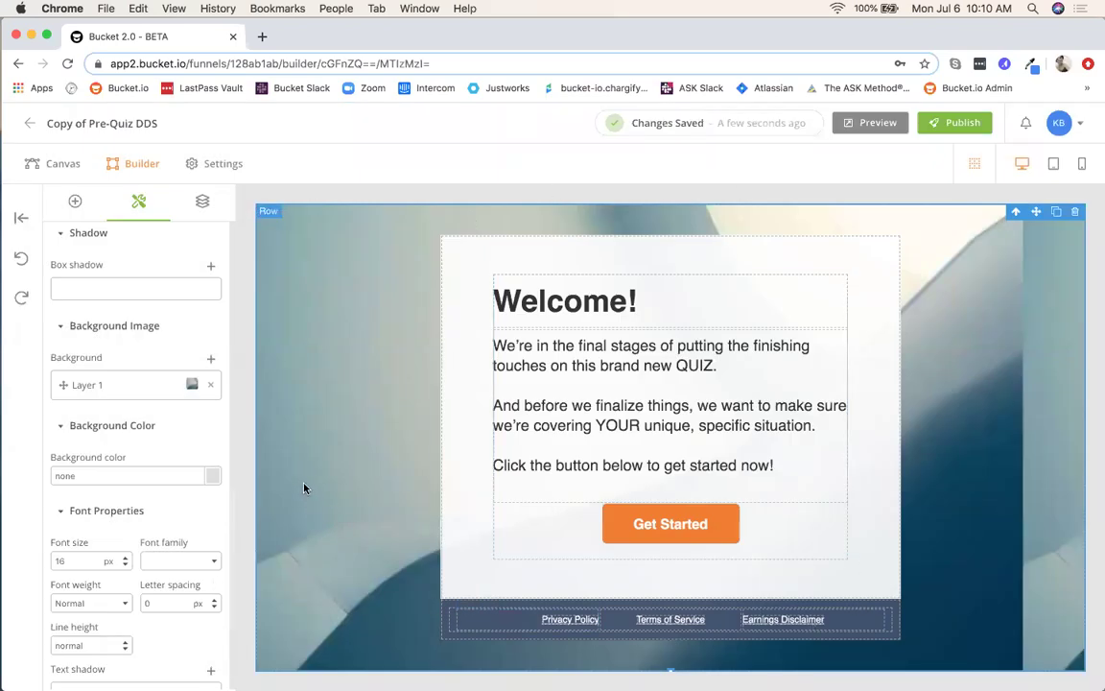
- Change the Get Started button's background color from orange F47D24 to gray #837f7c
left_click(608, 541)
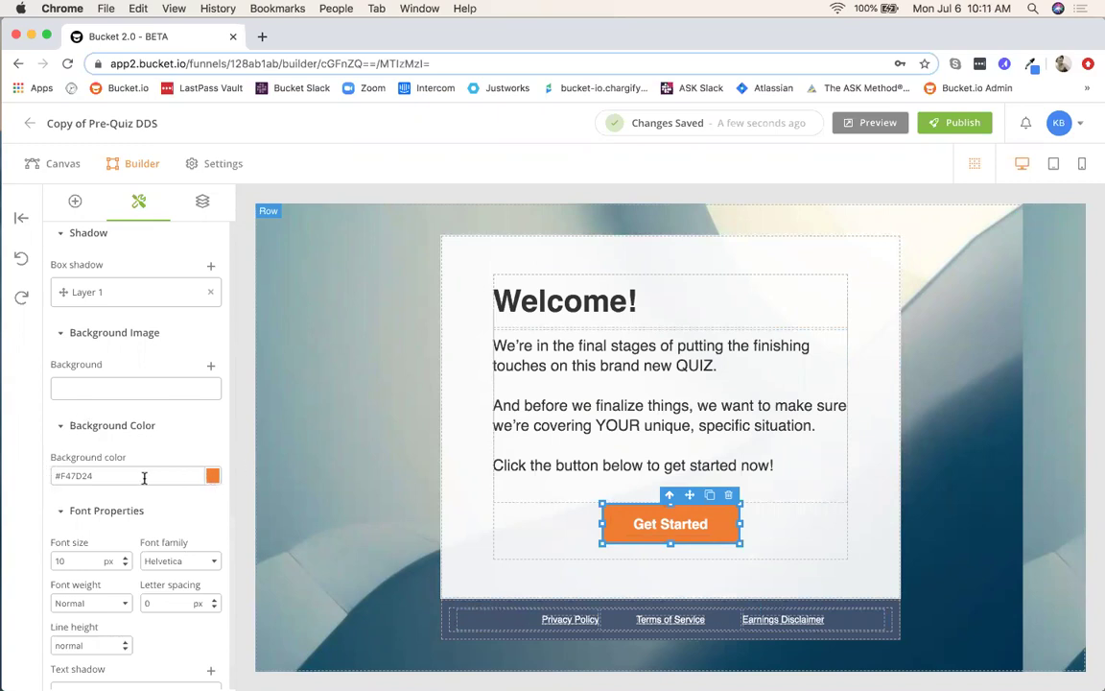
left_click_drag(92, 476, 58, 474)
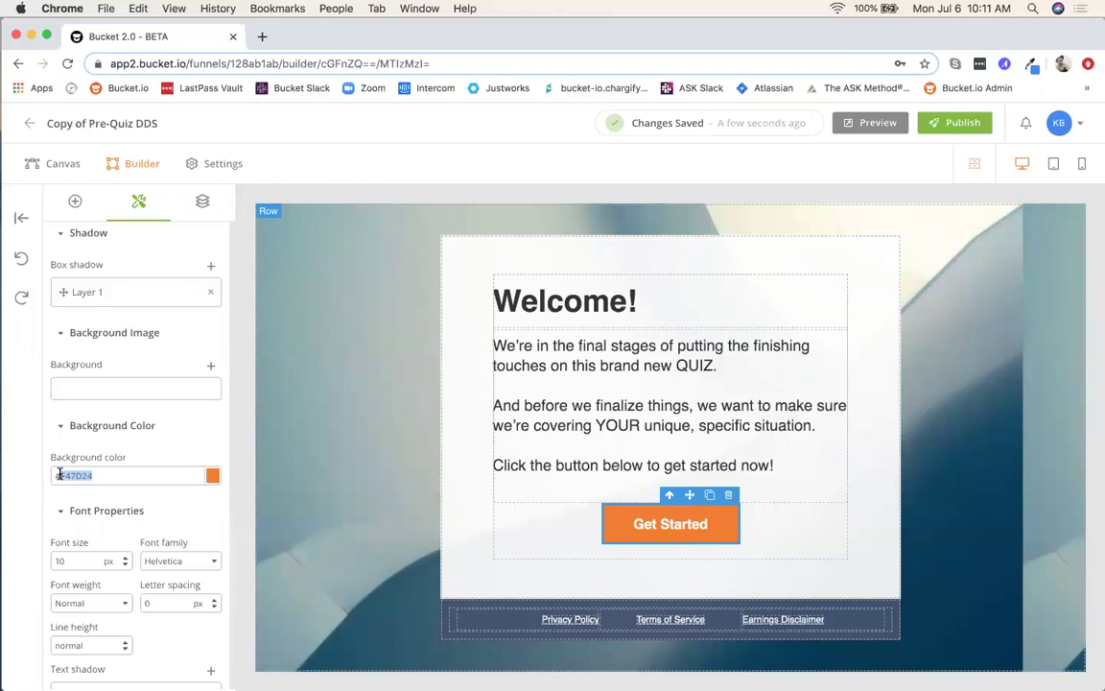
left_click(212, 476)
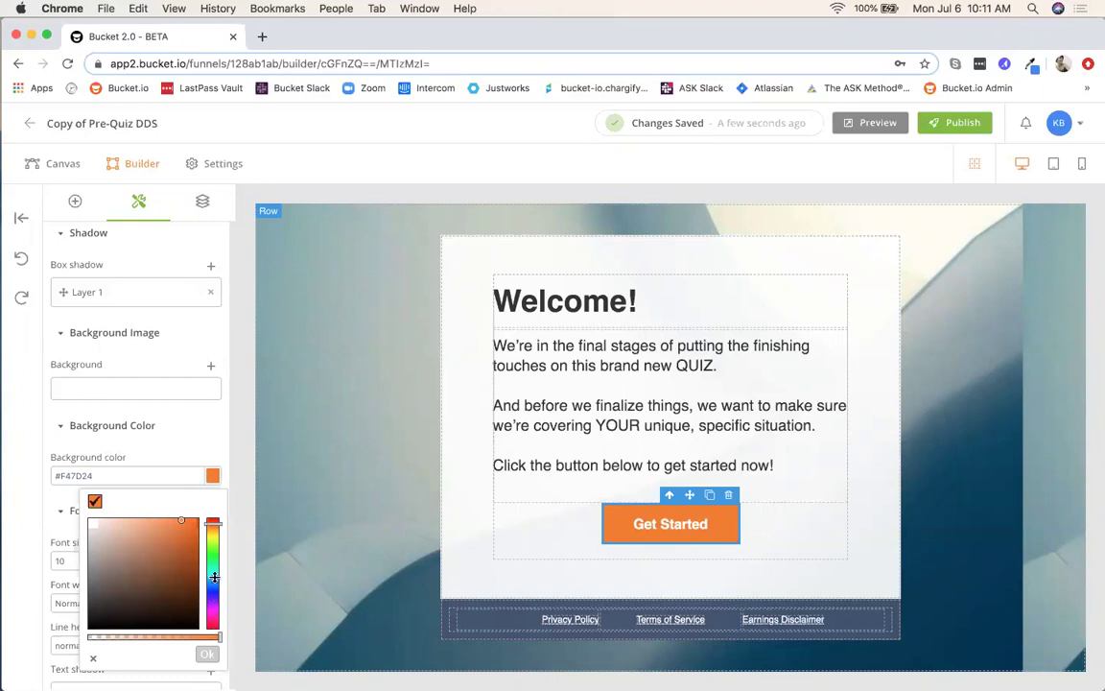
left_click(93, 572)
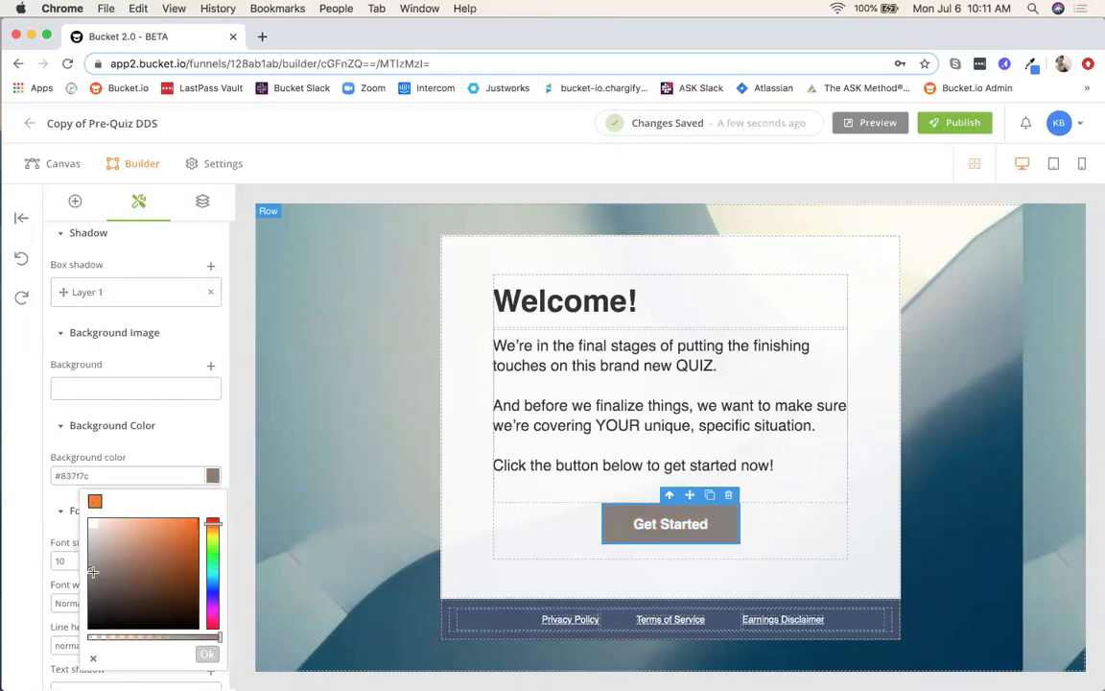
left_click(324, 416)
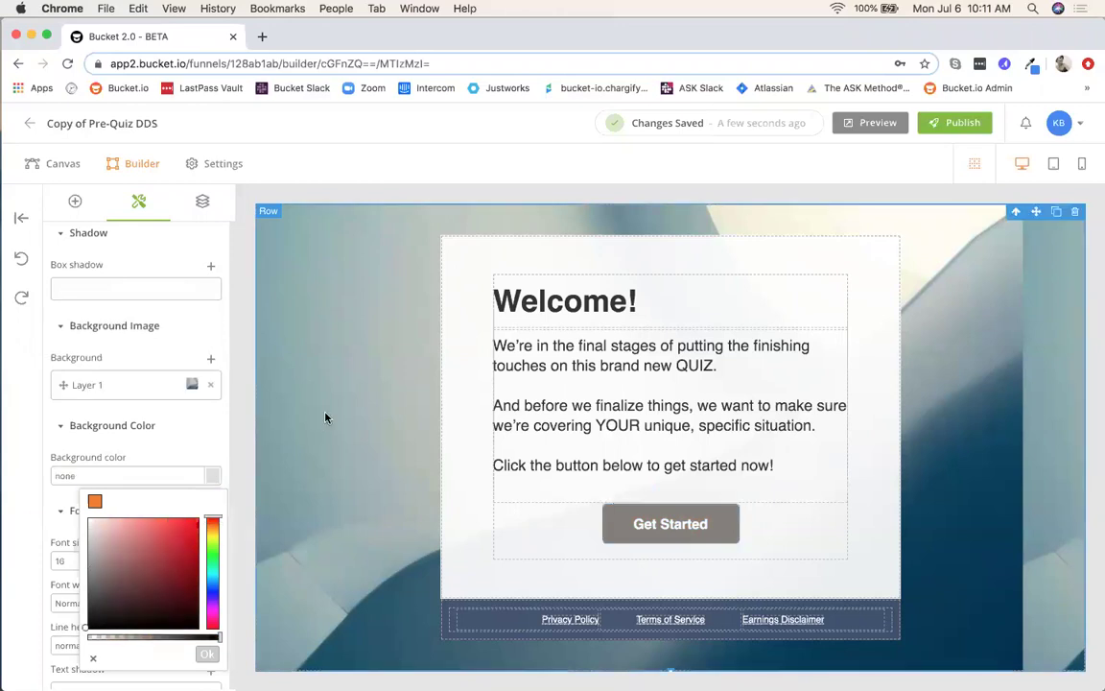
- Give the Welcome body text block a light pink #f4ecec background, leaving it unbolded
left_click(643, 380)
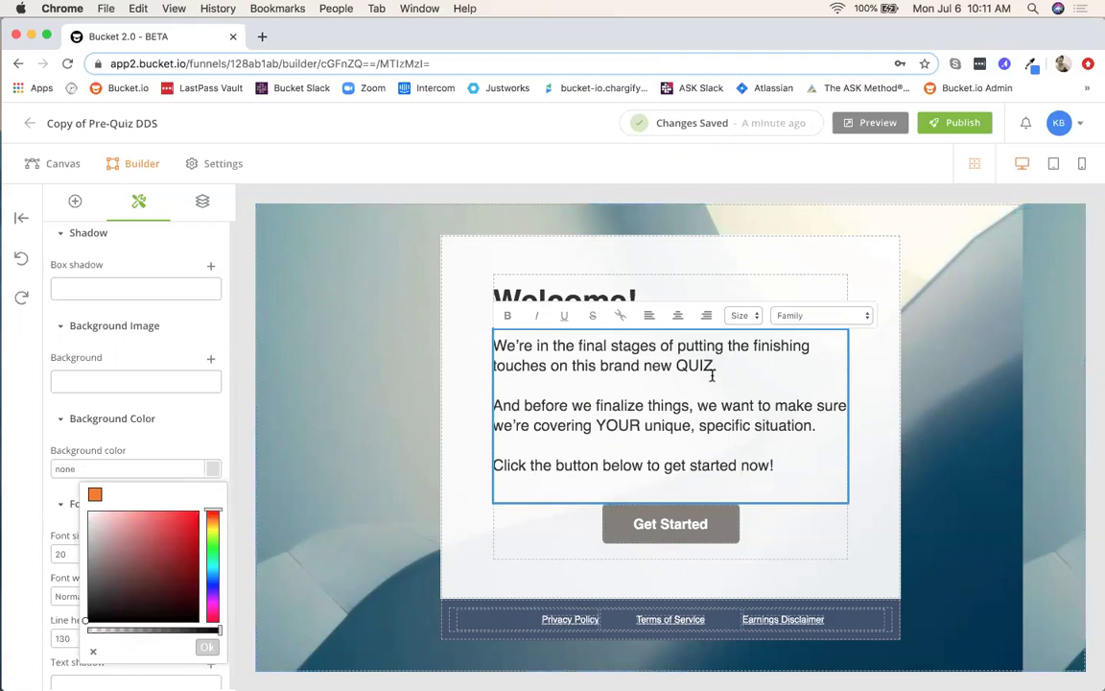
left_click_drag(715, 364, 492, 341)
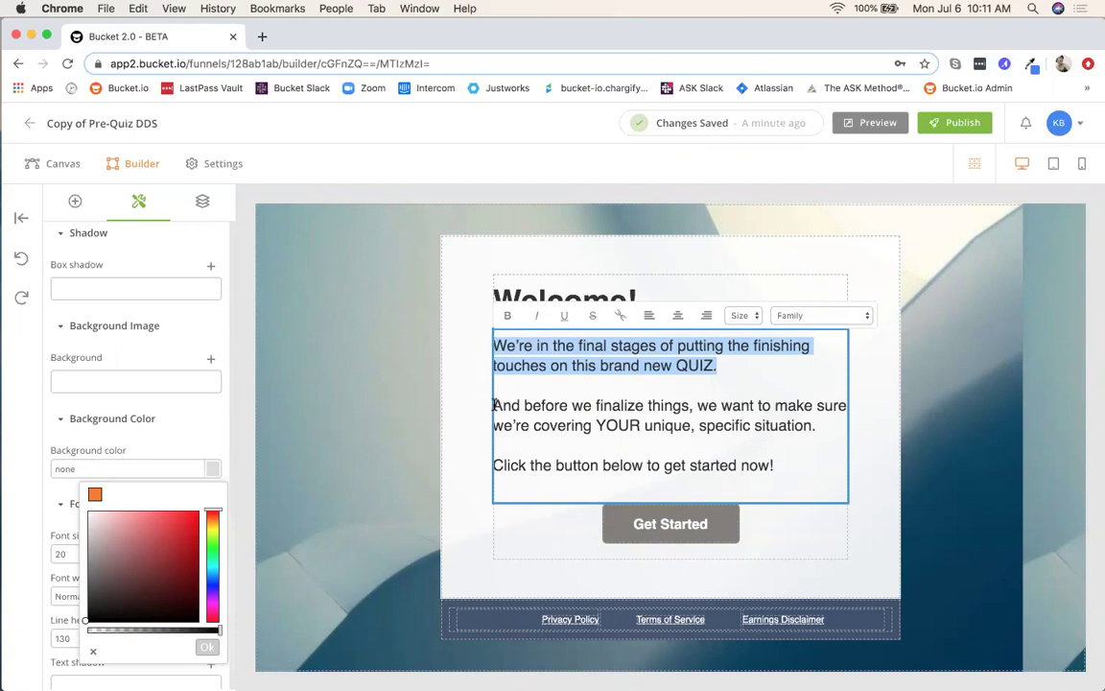
left_click_drag(493, 405, 836, 429)
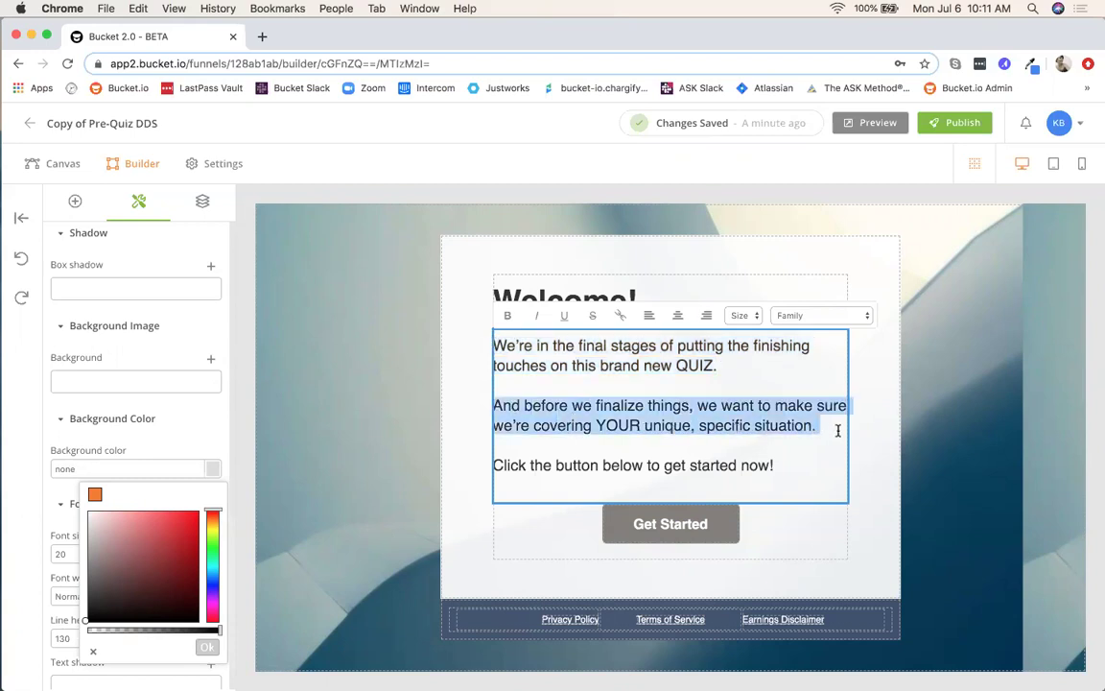
left_click(508, 316)
left_click(507, 316)
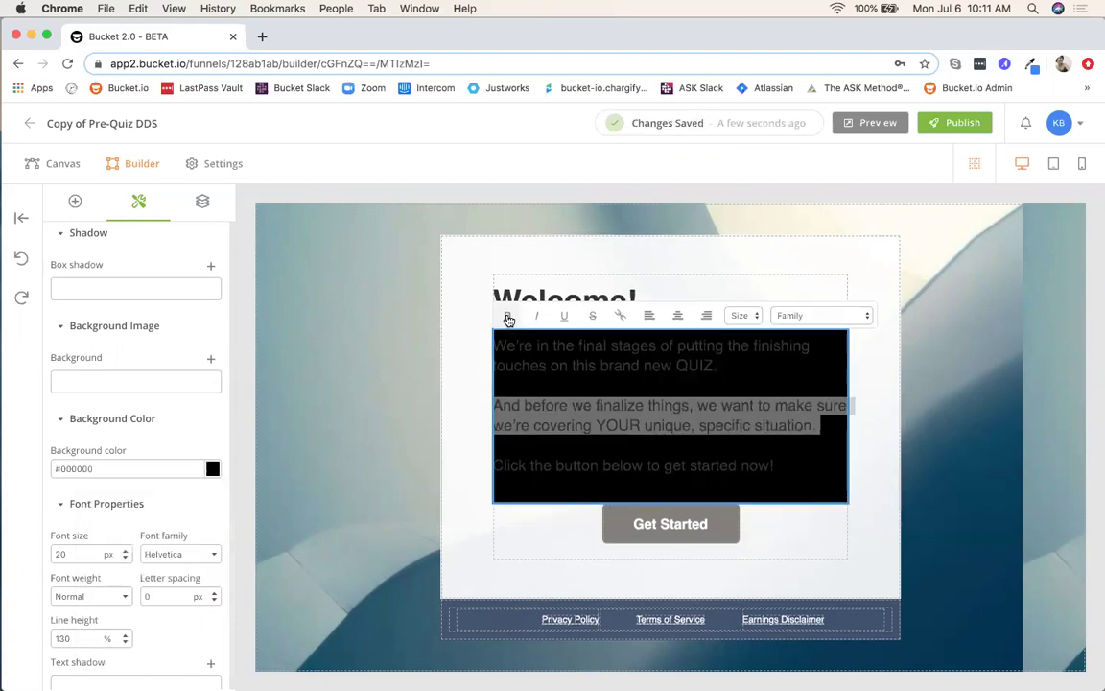
left_click(553, 366)
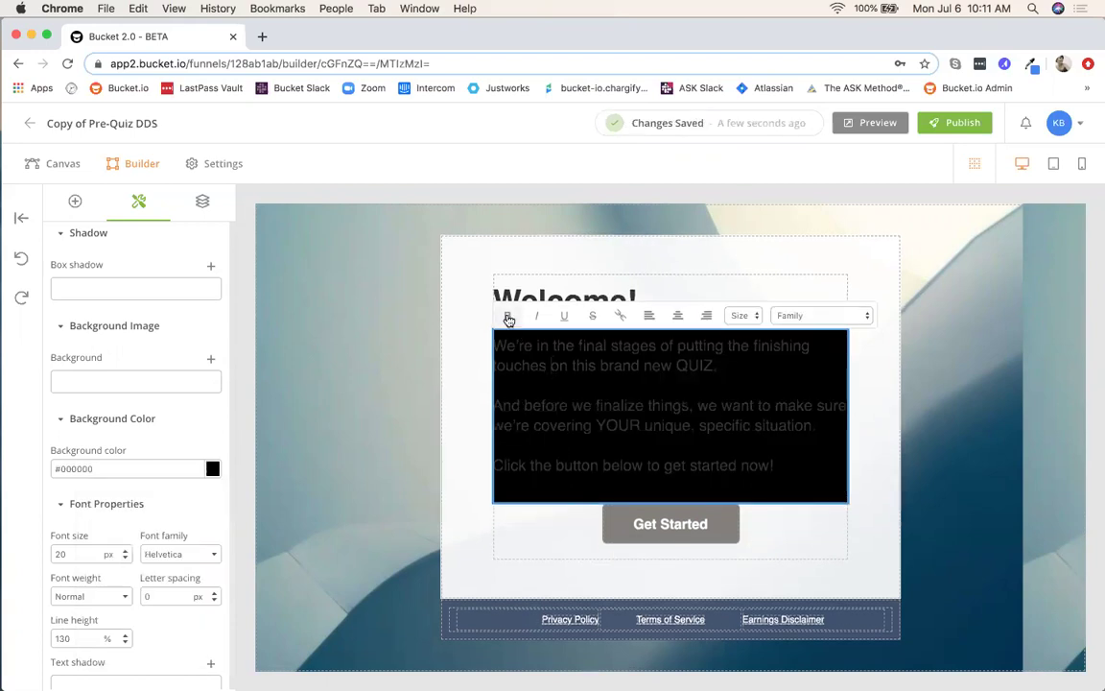
left_click(212, 468)
left_click(83, 470)
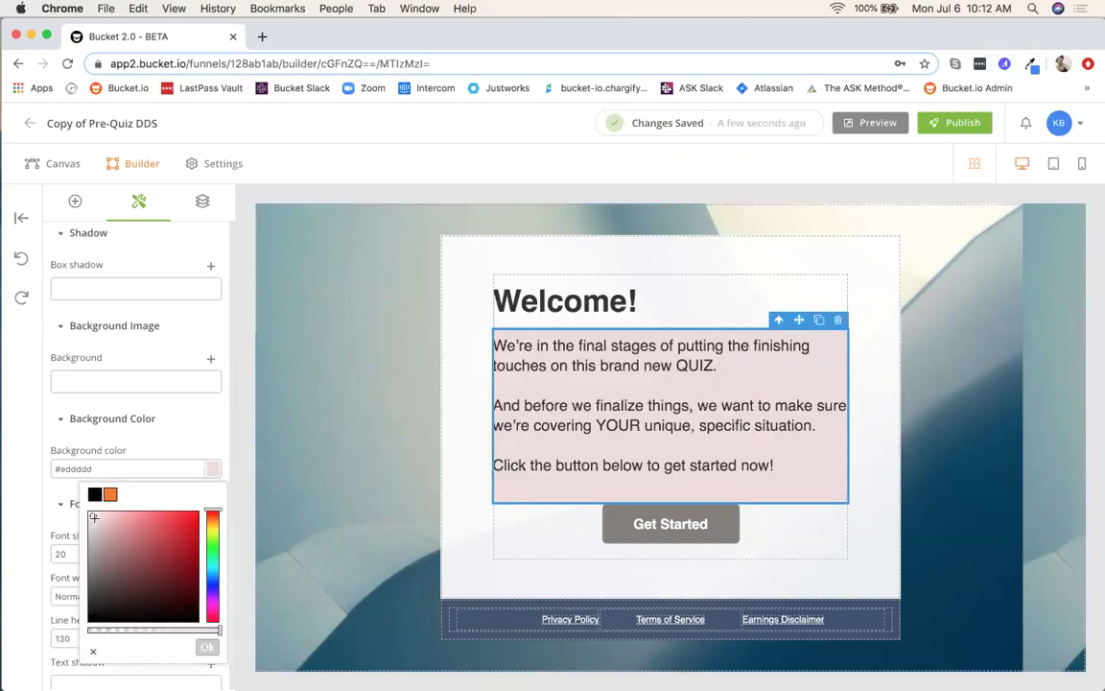
type("#eddddd")
- Reselect the body text and check the font Family list without changing the font
left_click(319, 442)
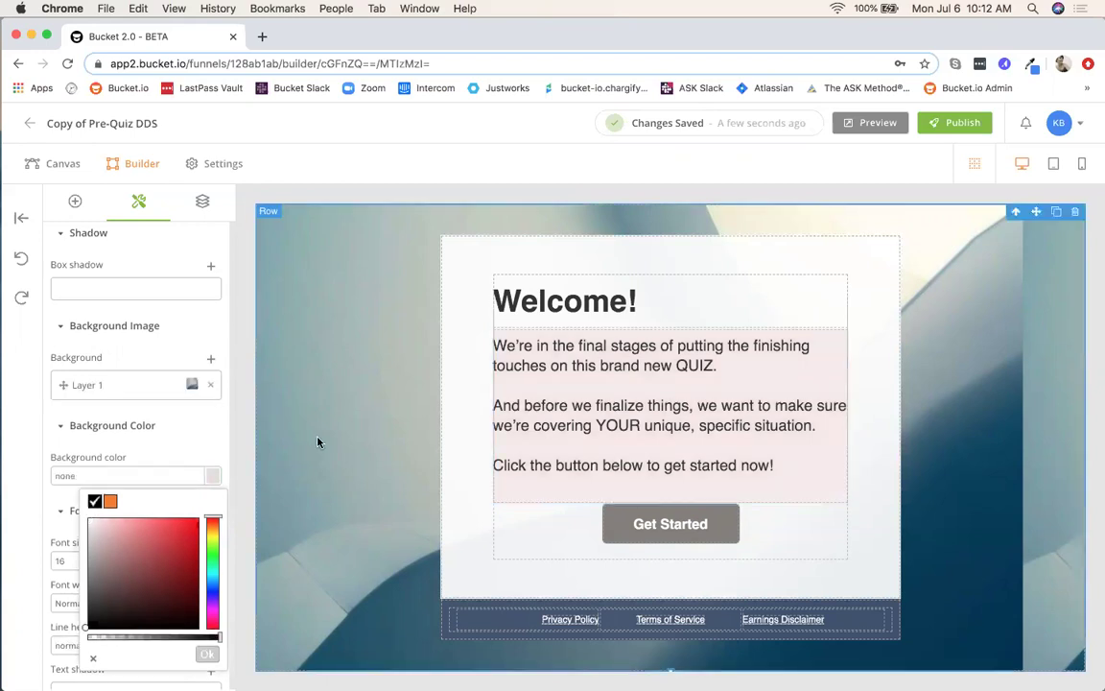
left_click(605, 381)
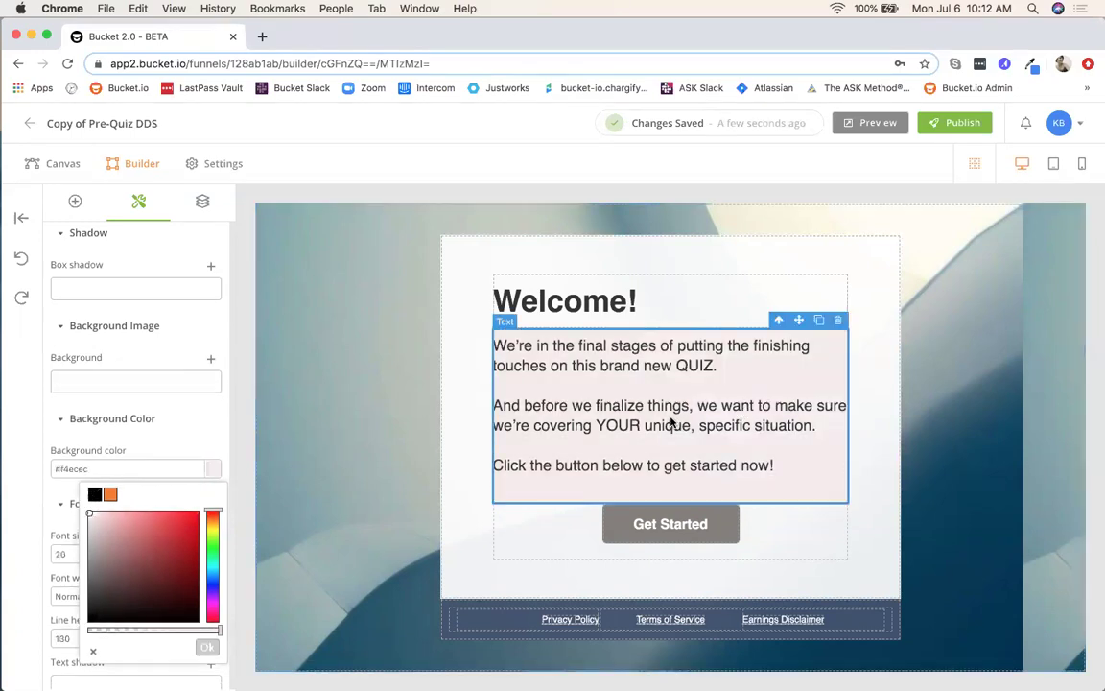
left_click(705, 417)
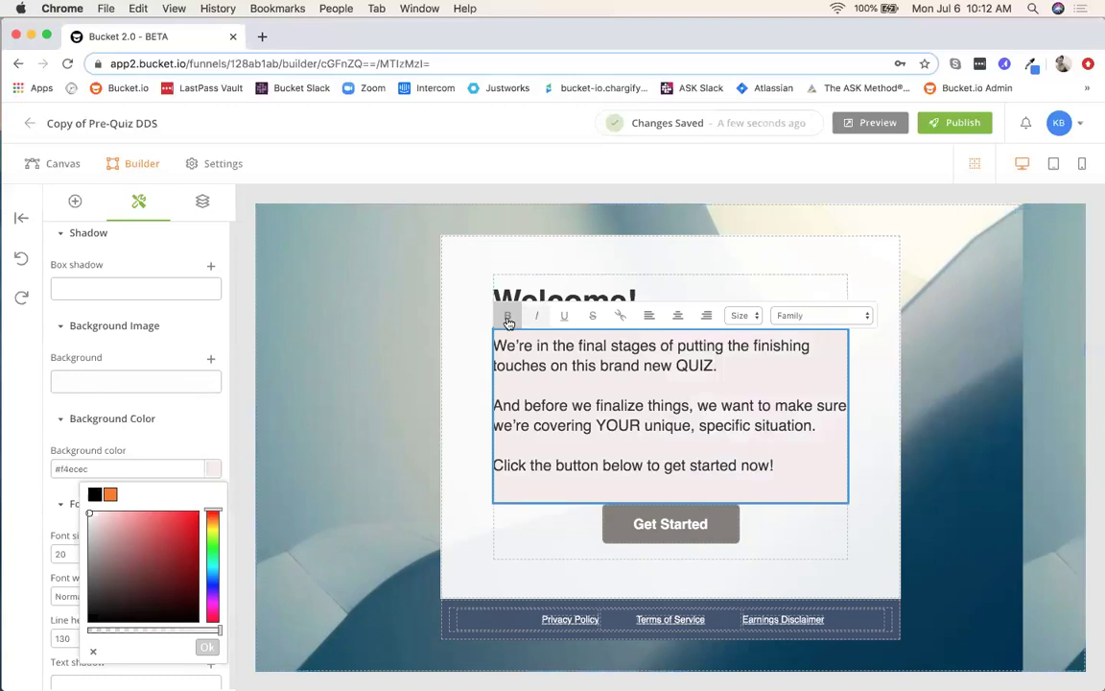
left_click(867, 319)
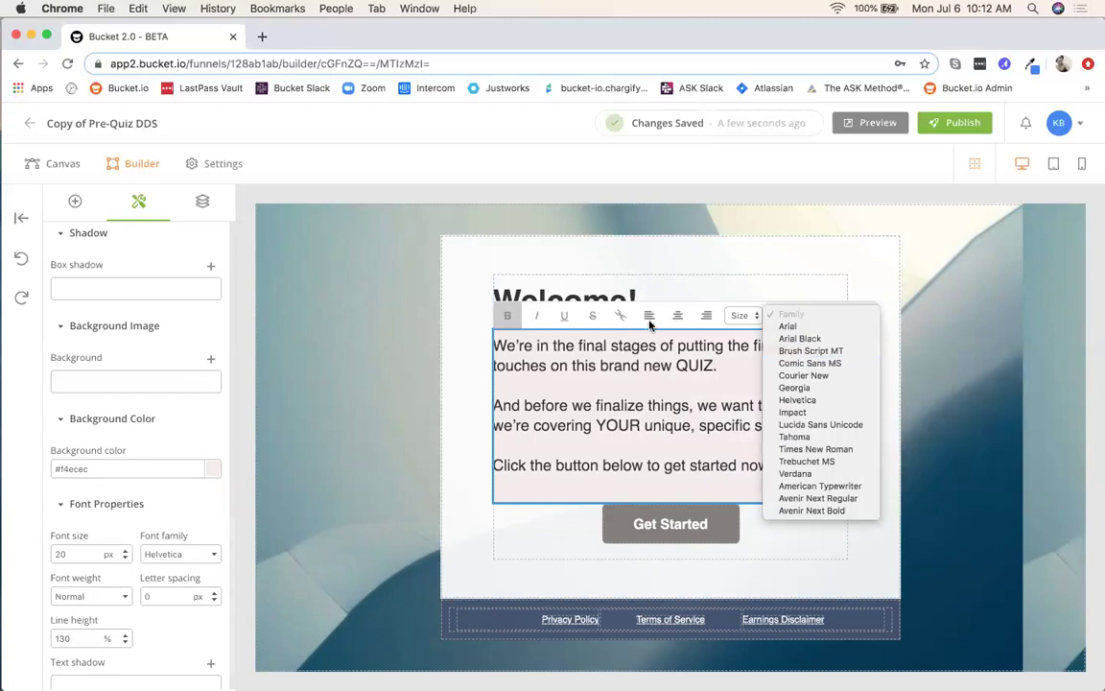
left_click(604, 395)
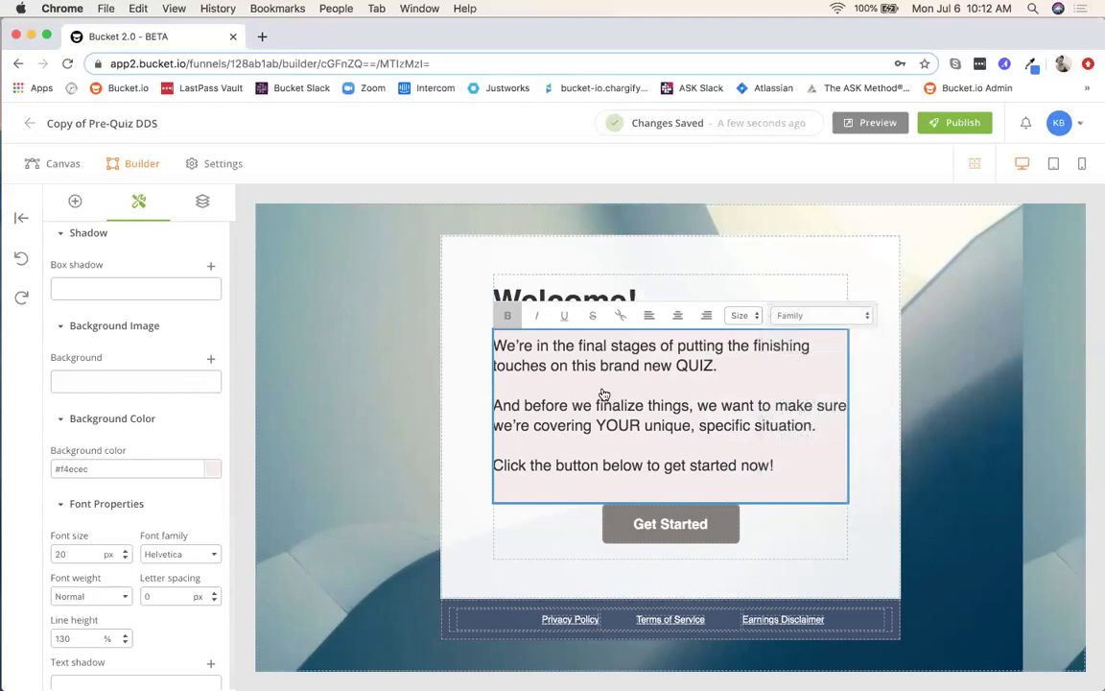
- Title the Privacy Policy footer link 'Privacy Policy' and set it to open in a new window
left_click(316, 410)
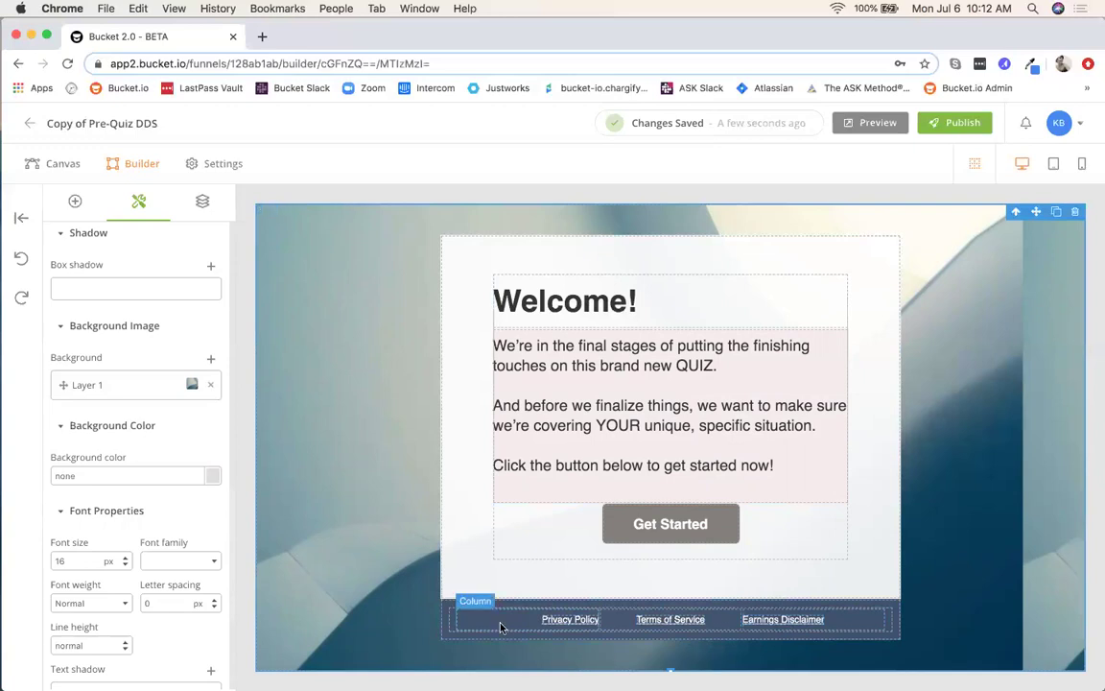
left_click(576, 624)
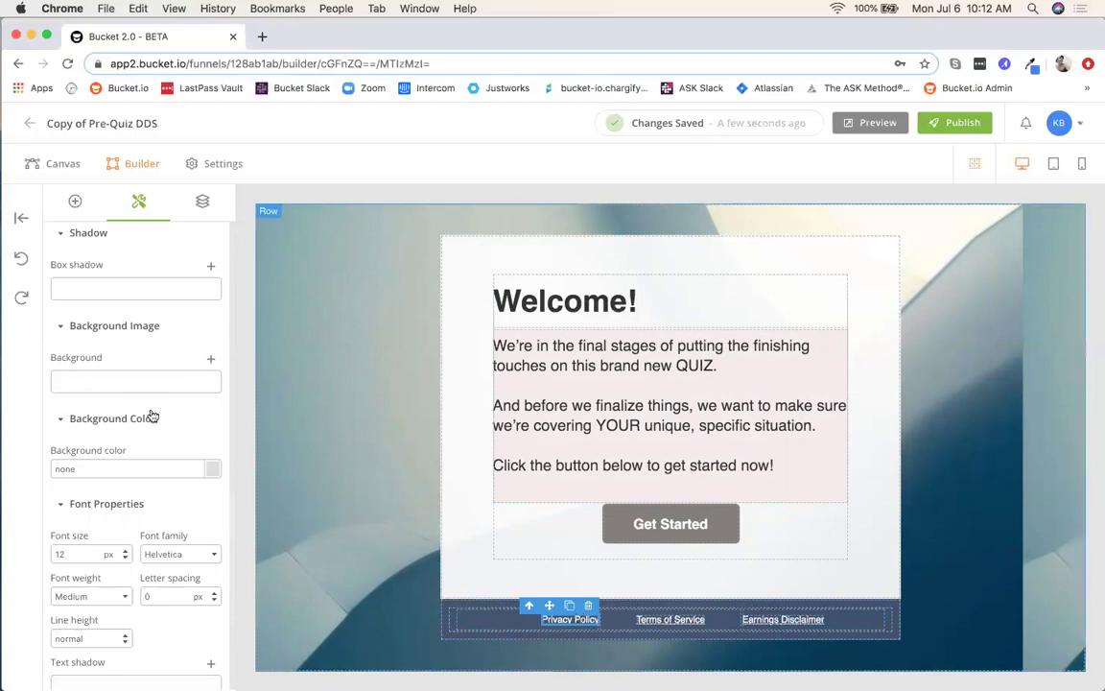
scroll(106, 377, "up", 10)
scroll(105, 377, "up", 2)
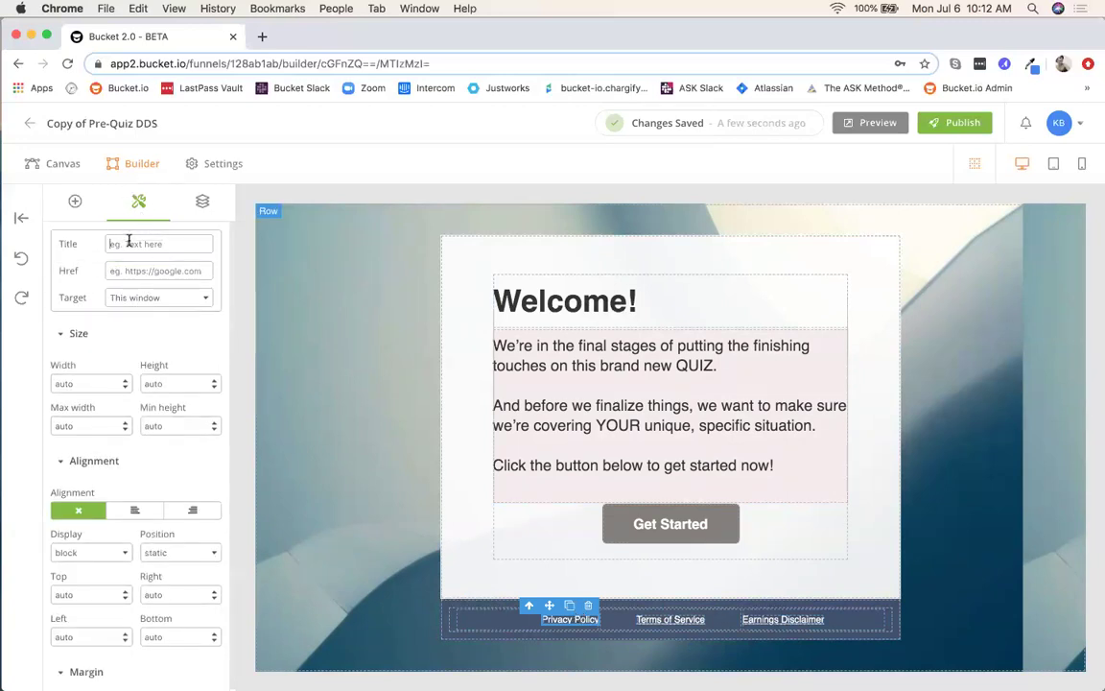
left_click(128, 243)
type("Privacy Policy")
left_click(134, 271)
left_click(204, 298)
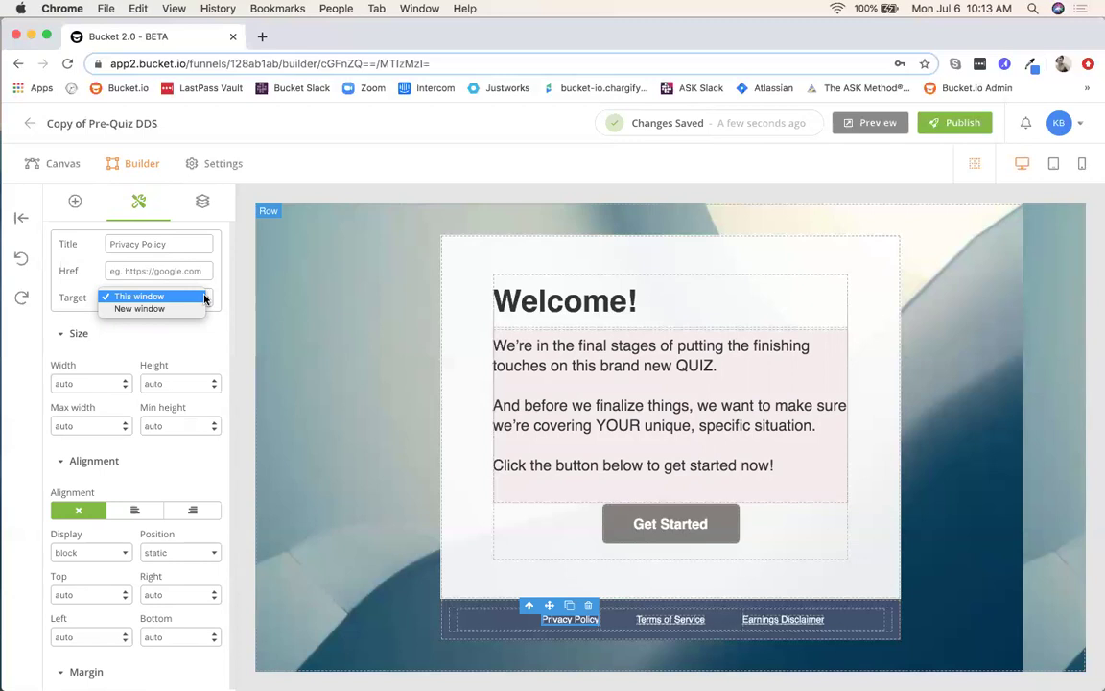
left_click(148, 309)
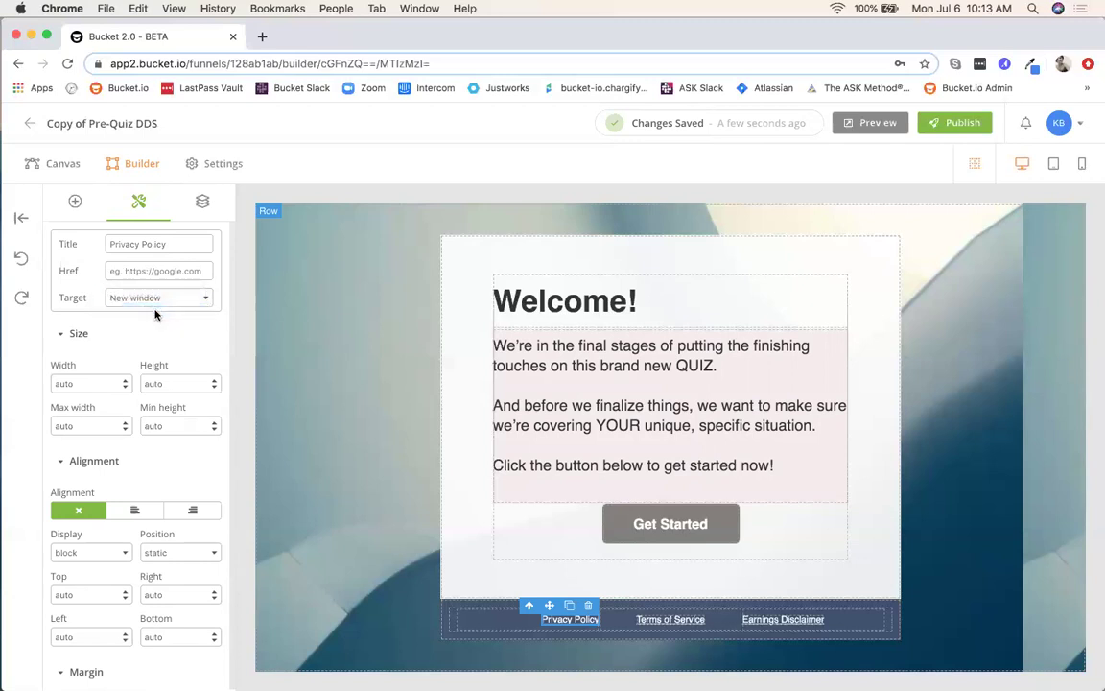
left_click(317, 517)
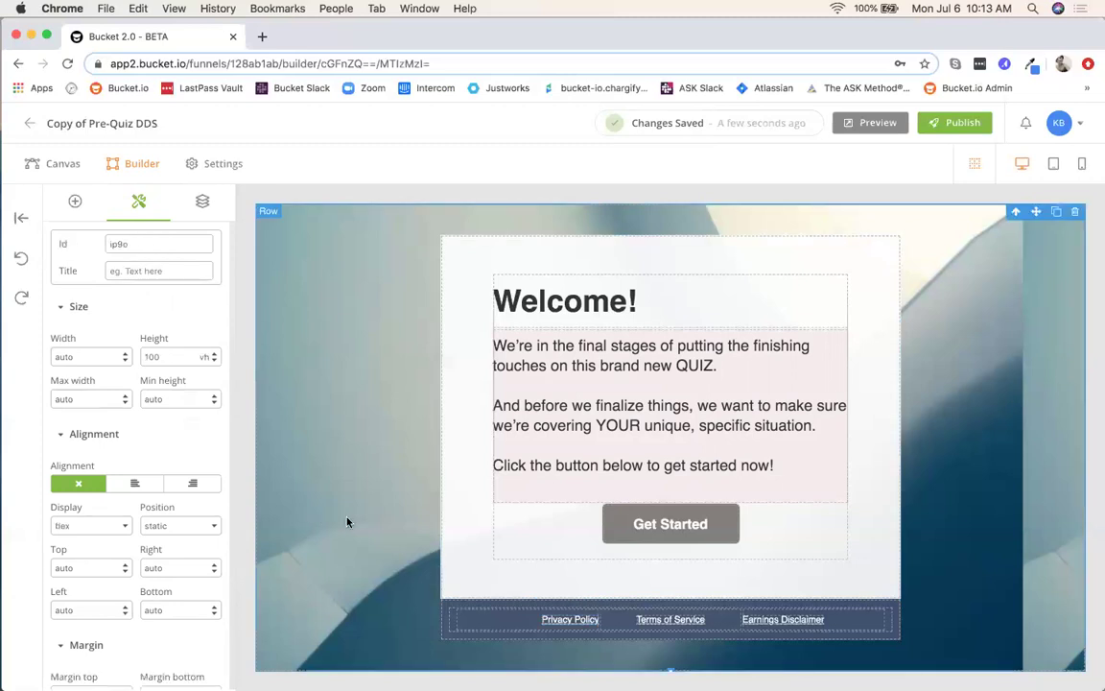
- Title the Terms of Service footer link 'Terms of Service'
left_click(675, 621)
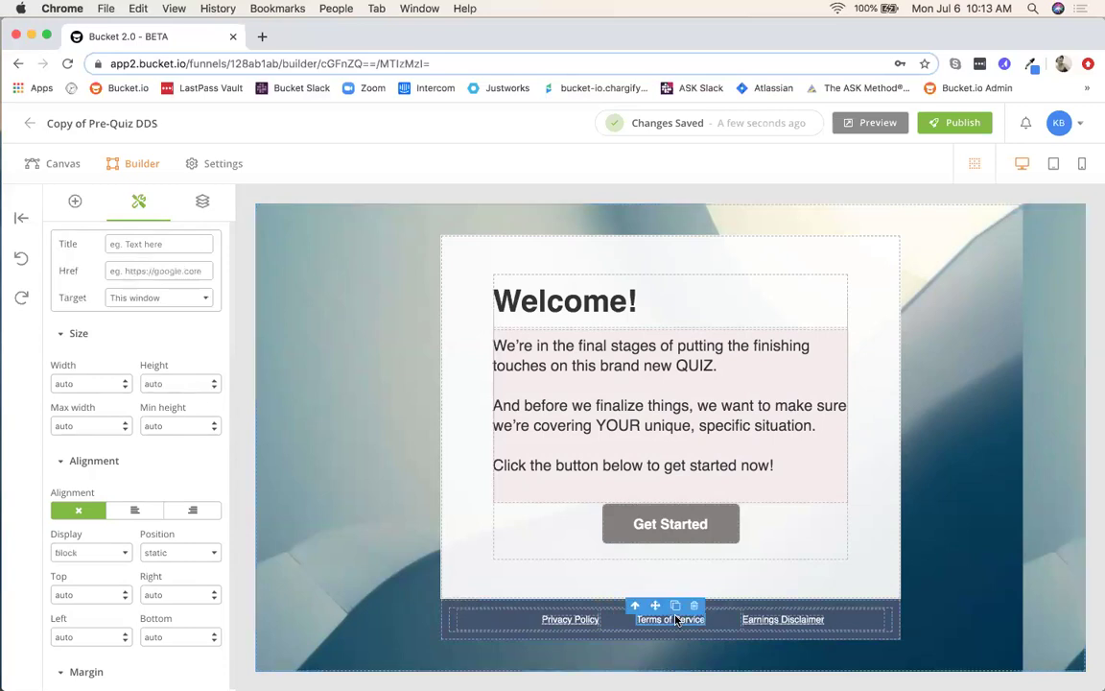
left_click(135, 244)
type("Terms of Service")
key("Tab")
left_click(353, 432)
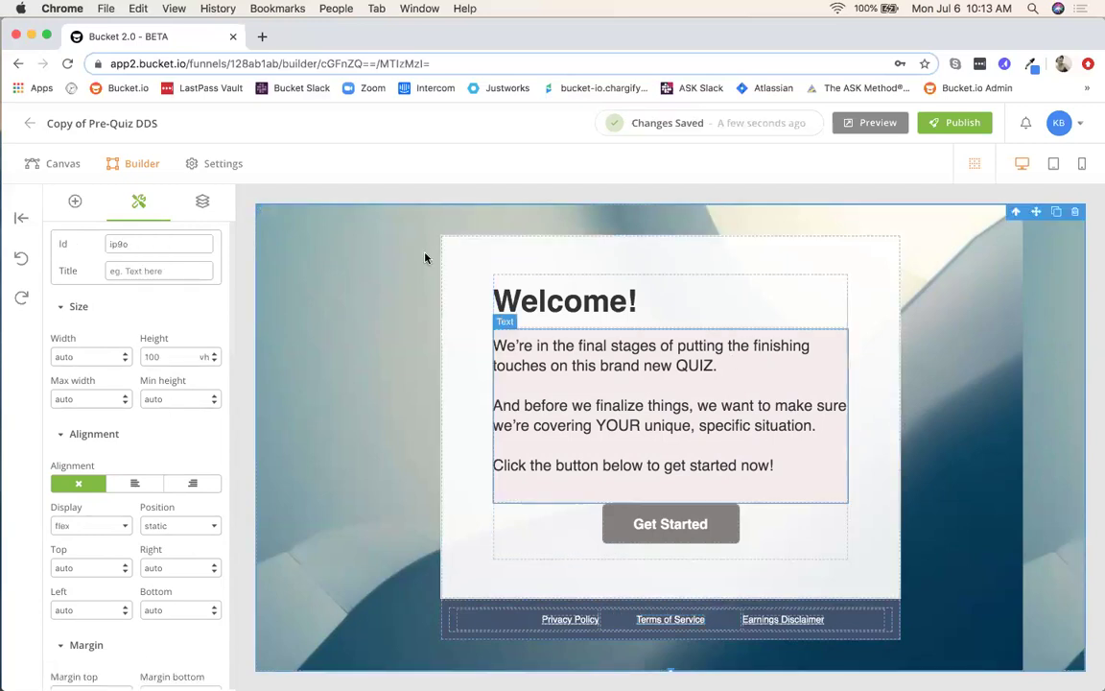
- From the canvas, open the 'What's Your Single Biggest Challenge?' Long Text Question in the Builder
left_click(59, 167)
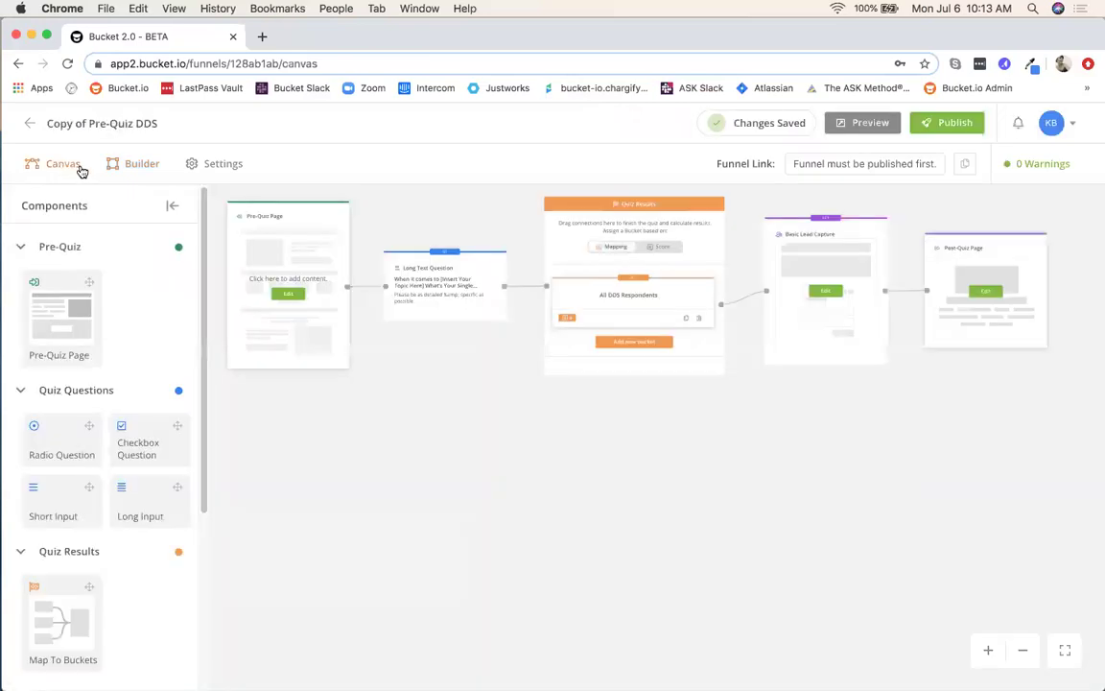
left_click_drag(451, 402, 472, 532)
scroll(472, 533, "up", 5)
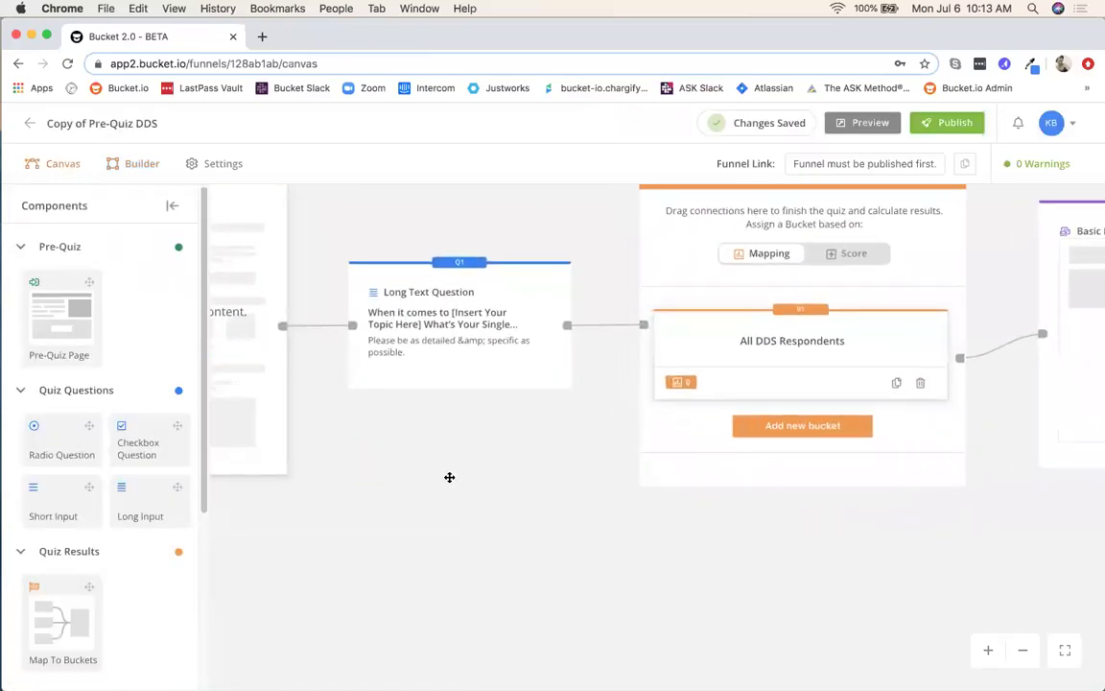
mouse_move(432, 357)
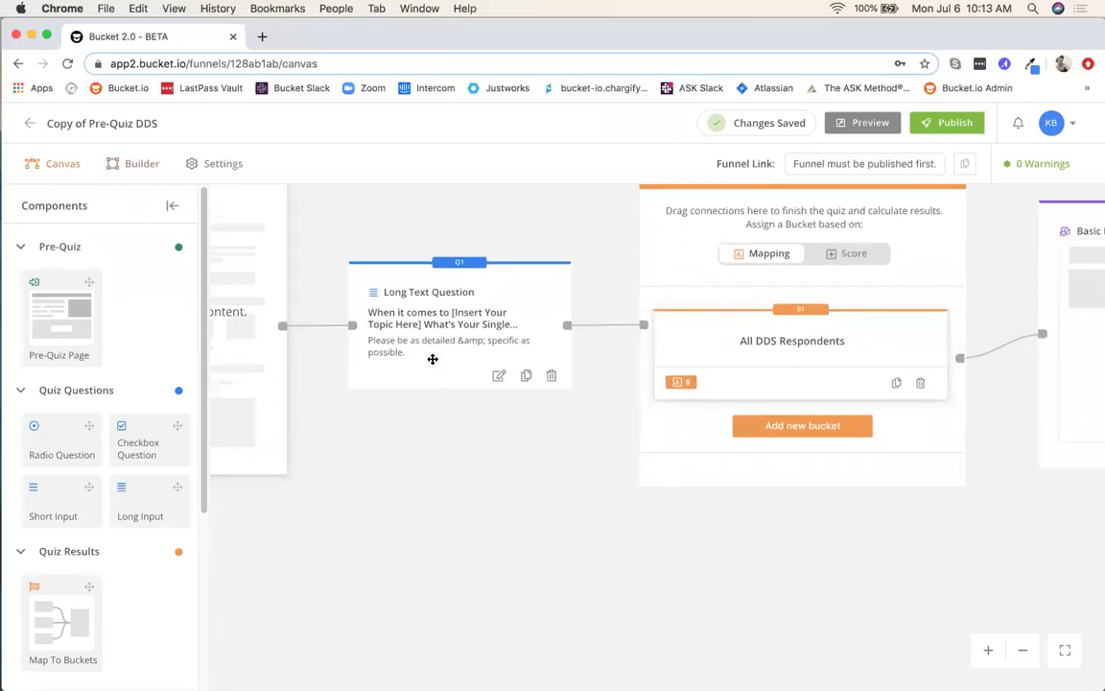
left_click(500, 378)
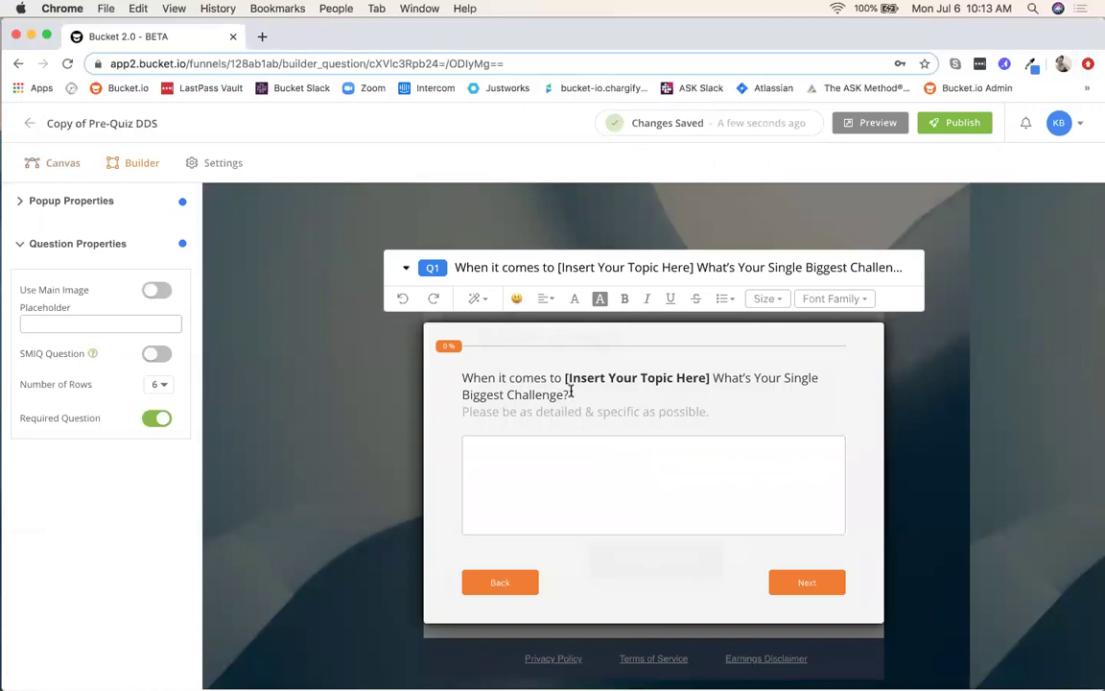
- Replace the Q1 '[Insert Your Topic Here]' placeholder with 'reaching your health and fitness goals,'
left_click(573, 394)
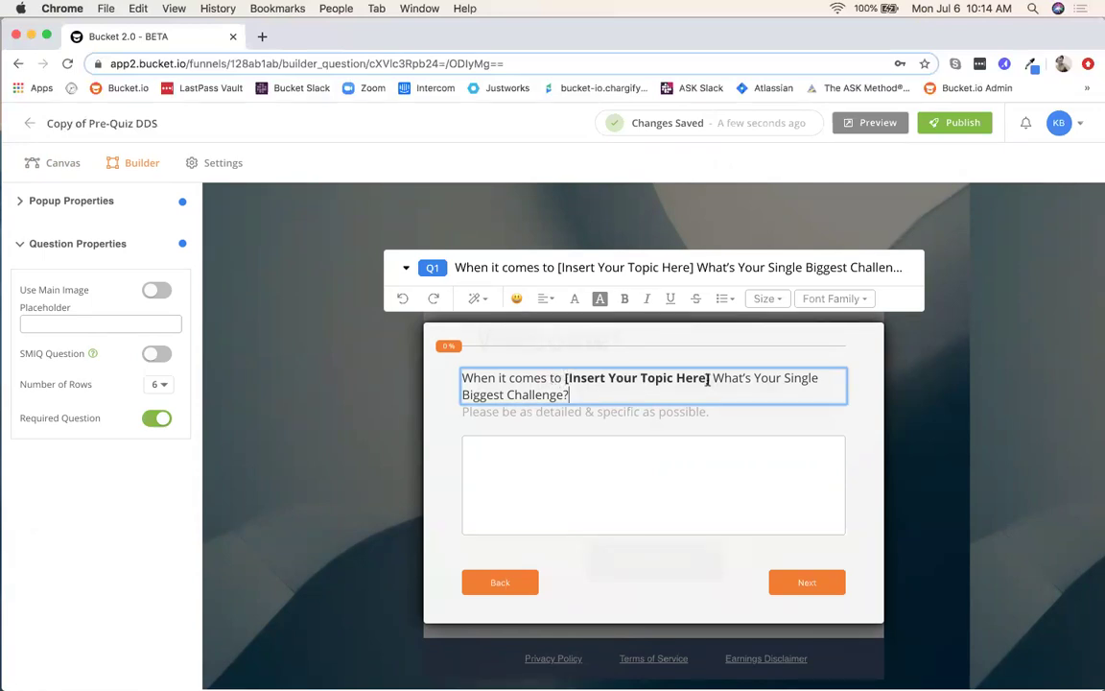
left_click_drag(710, 378, 564, 384)
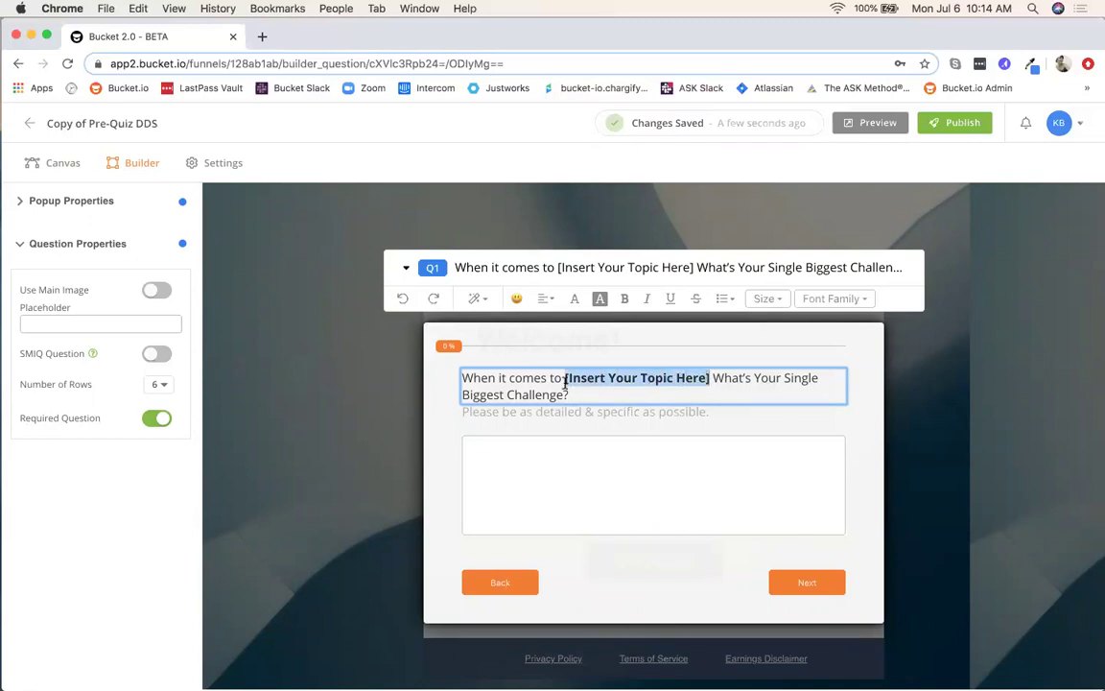
type("reaching your ")
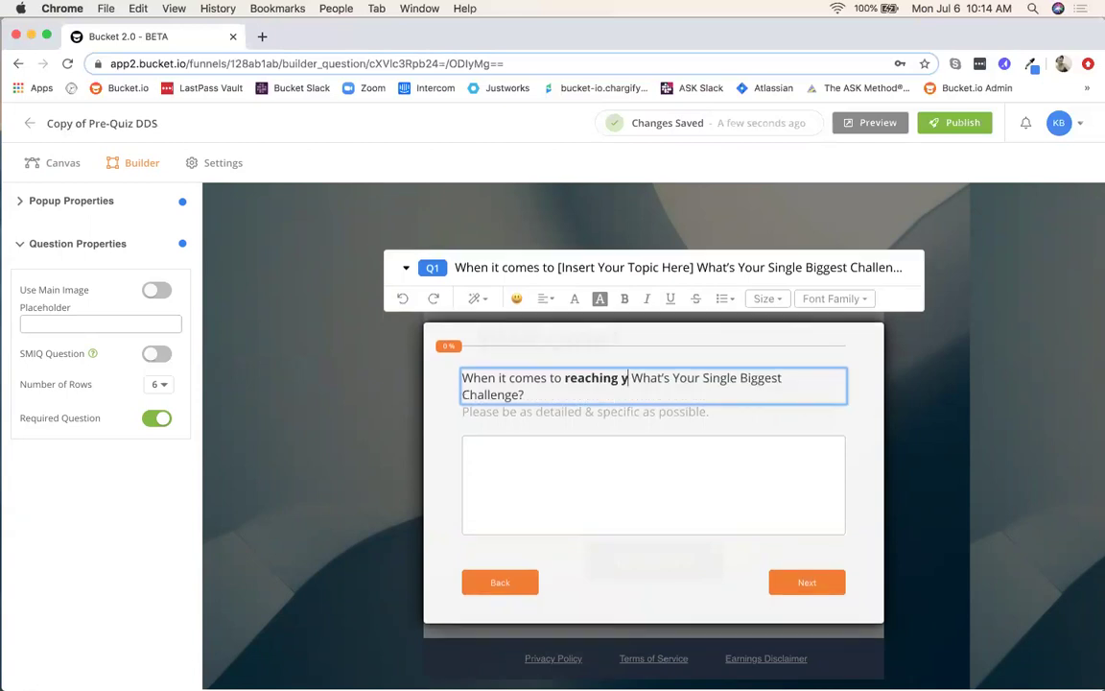
type("health and ")
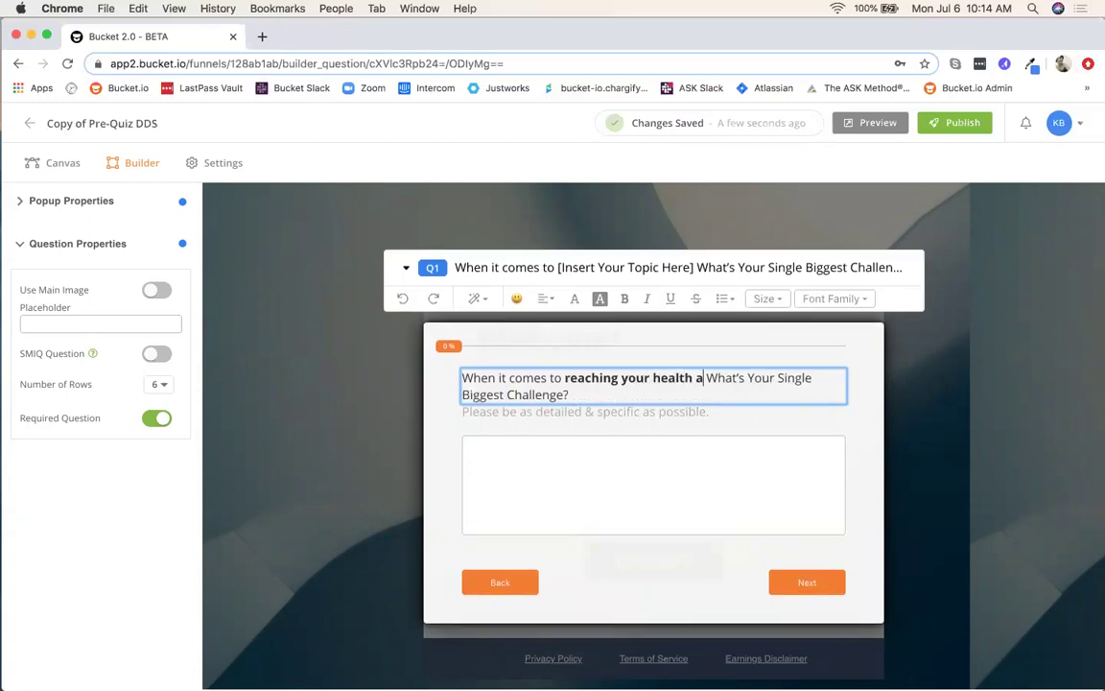
type("fitness goals")
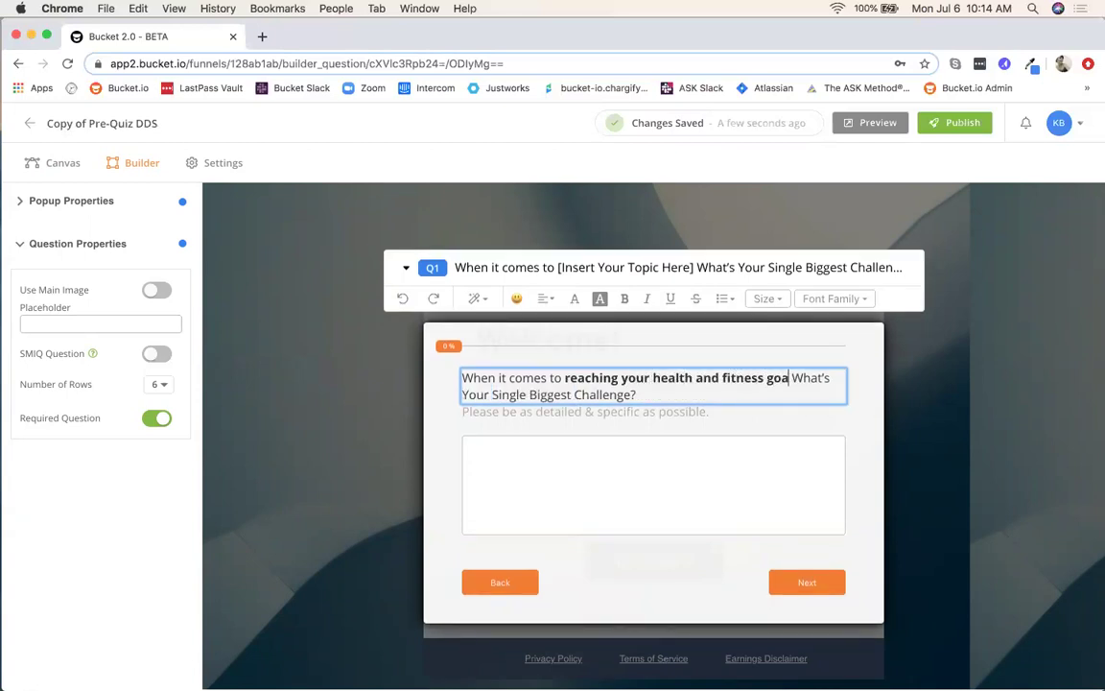
type(",")
- Make Q1 an SMIQ question and set its progress bar colour to grey
left_click(160, 355)
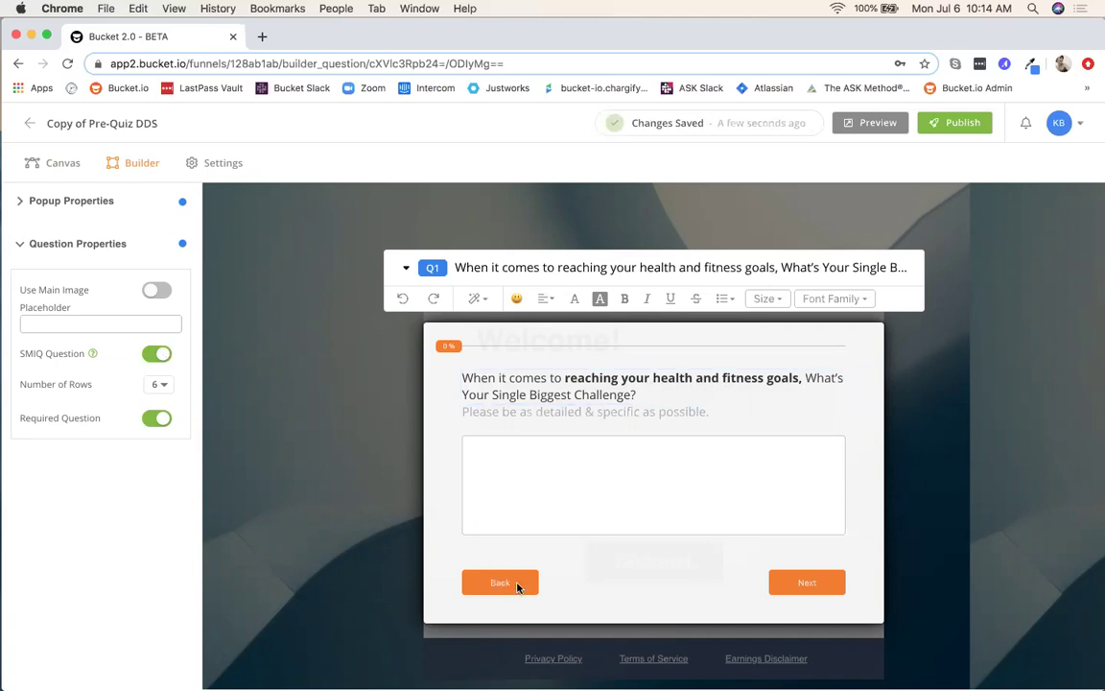
left_click(79, 204)
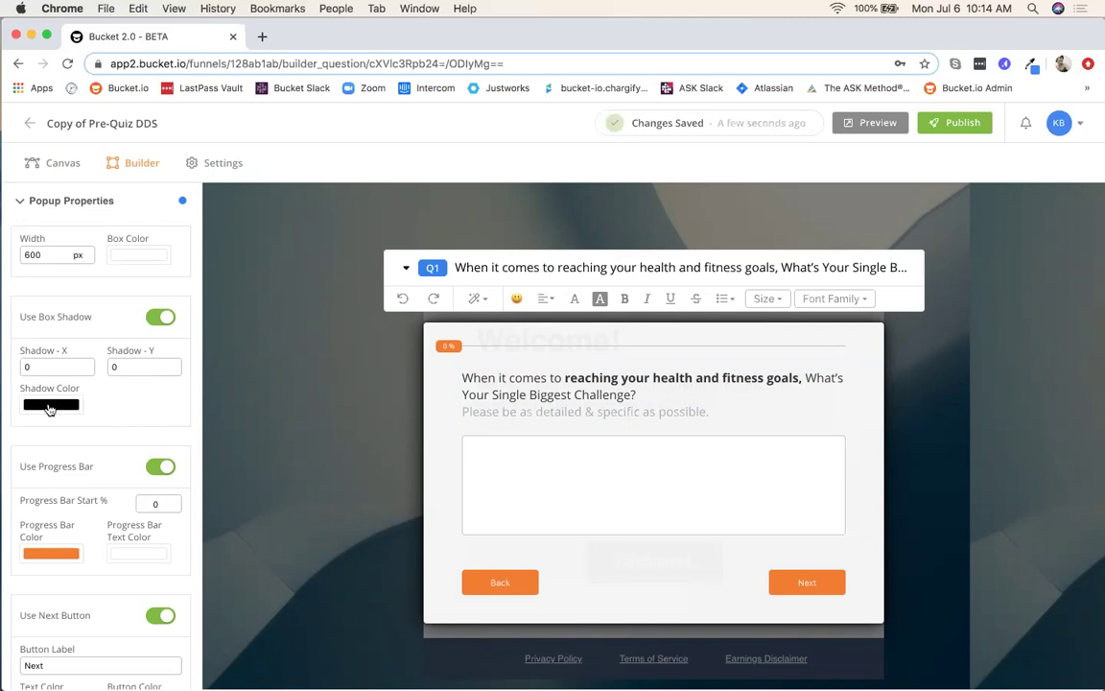
scroll(57, 413, "down", 2)
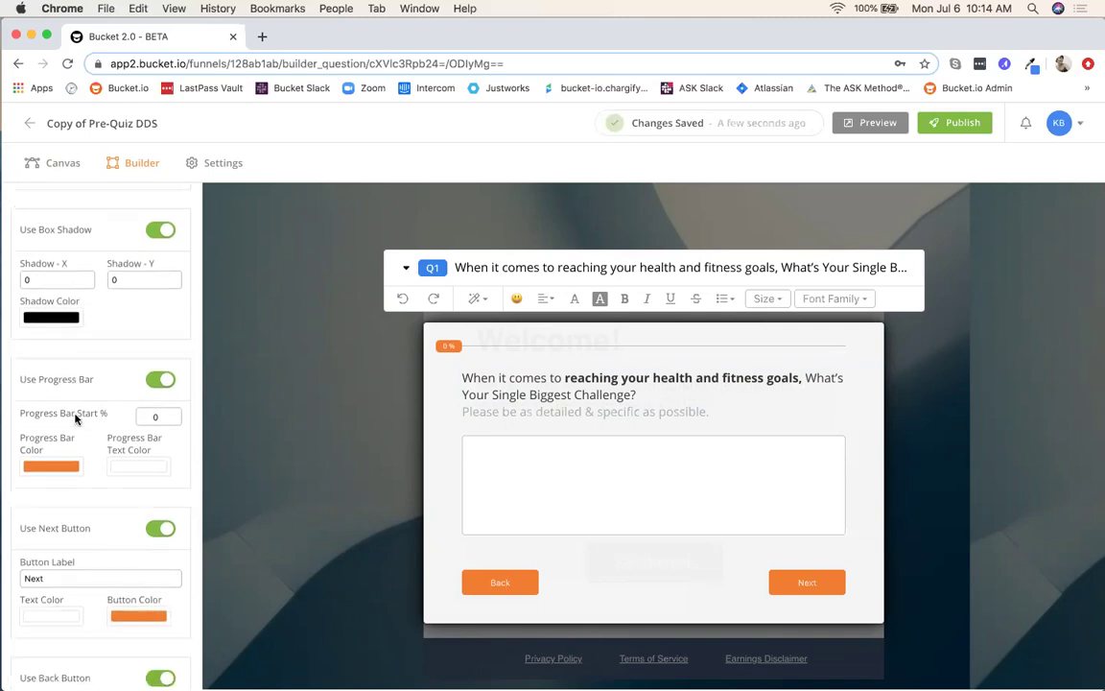
left_click(47, 469)
left_click(24, 519)
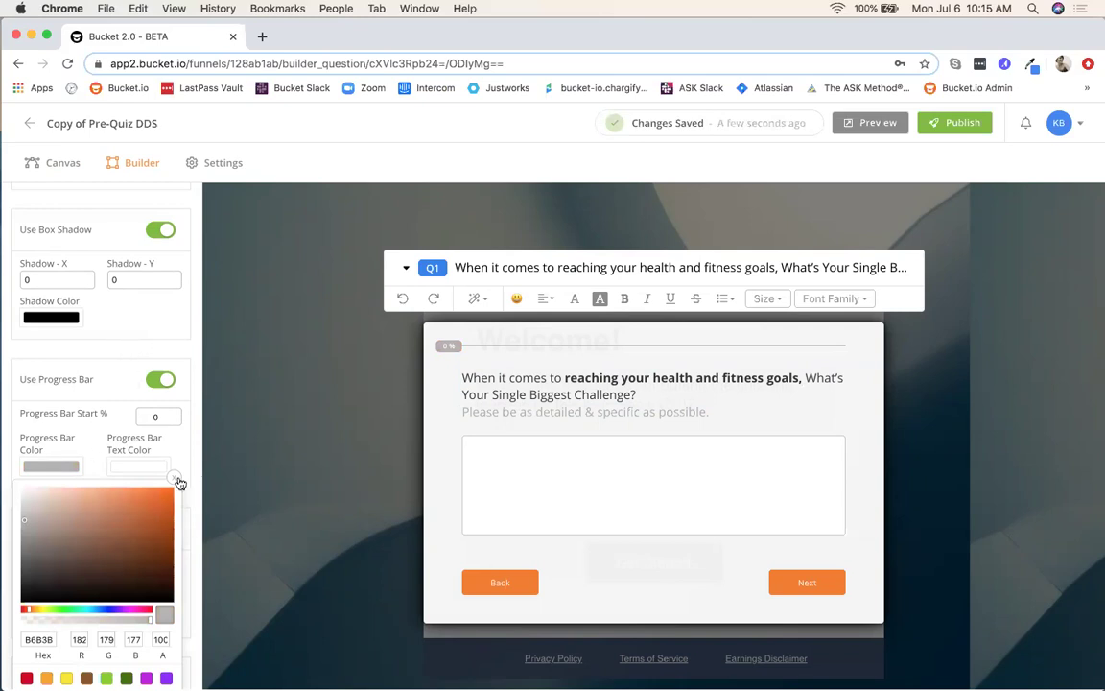
left_click(154, 429)
- Set both the Next and Back button colours to grey
scroll(168, 465, "down", 3)
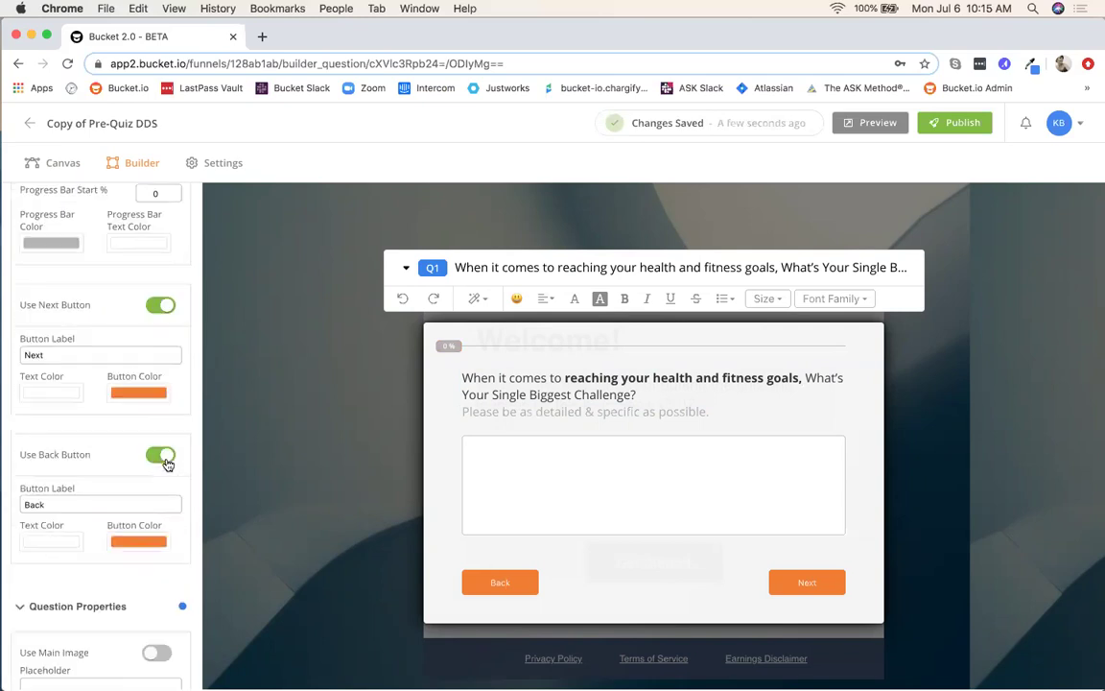
left_click(139, 395)
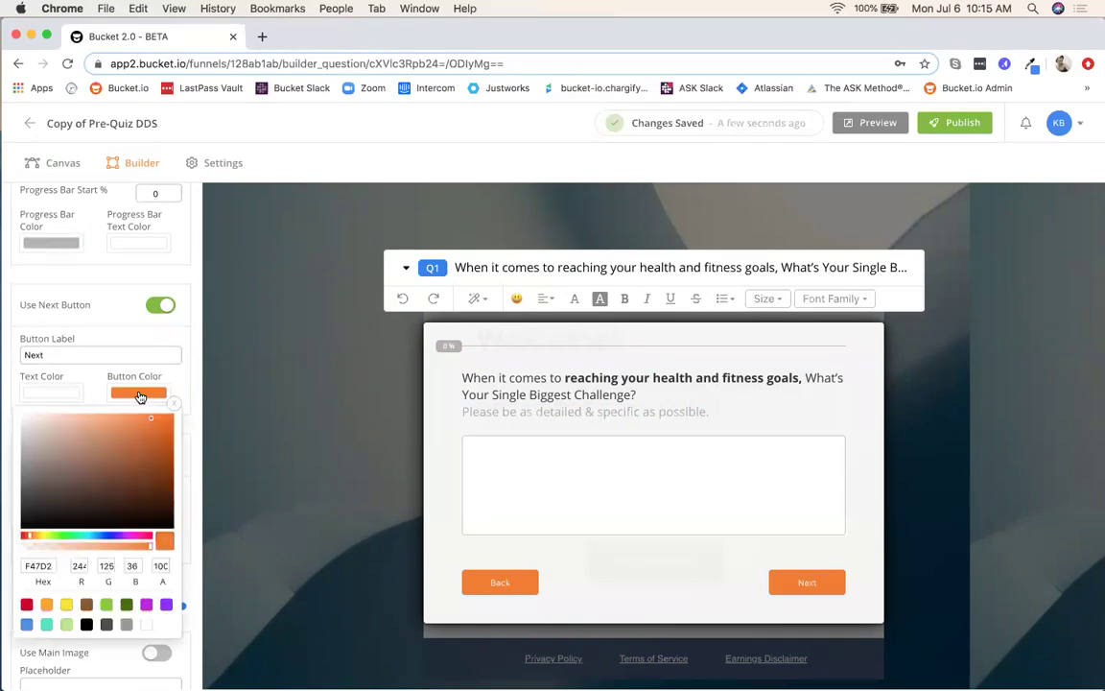
left_click(30, 472)
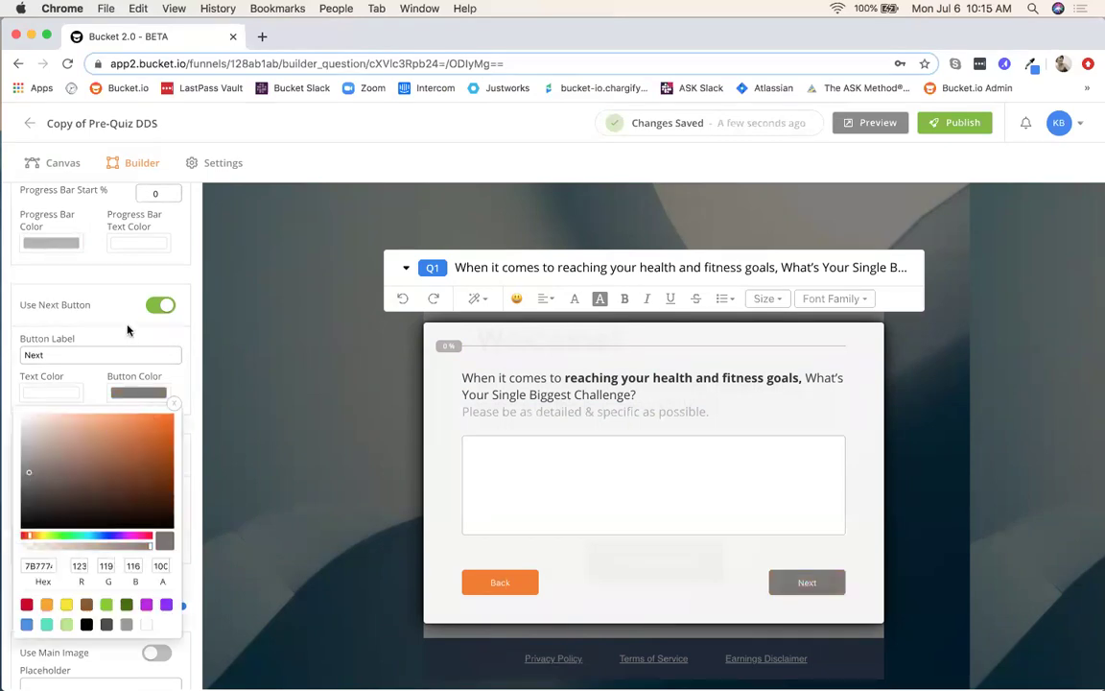
left_click(180, 417)
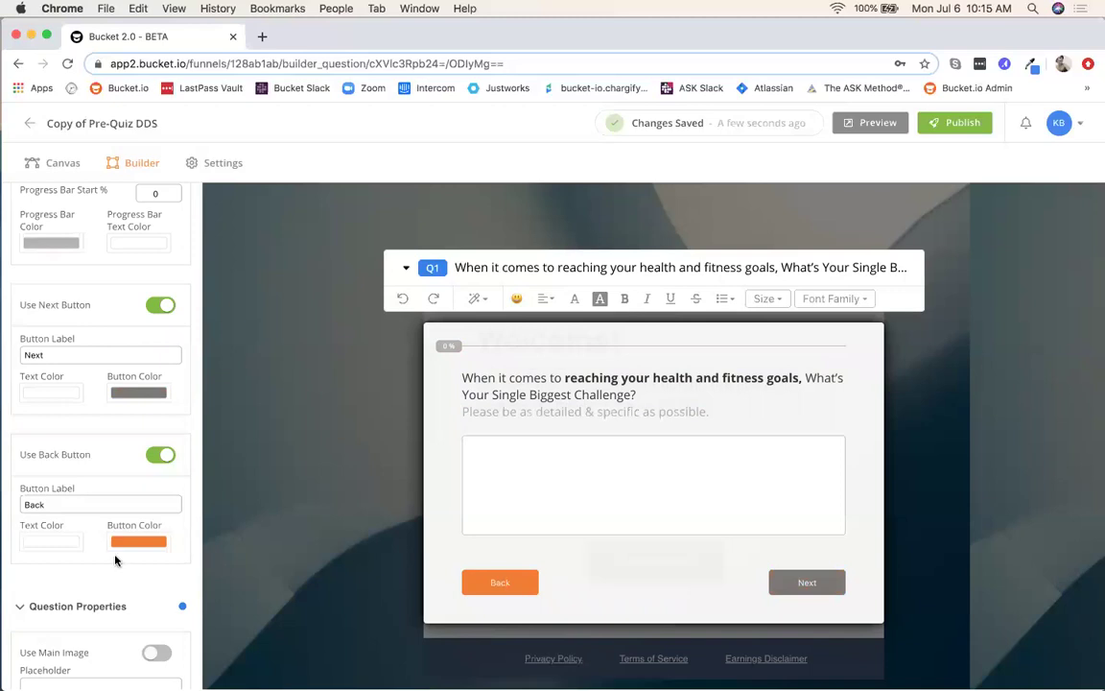
left_click(138, 542)
left_click(28, 604)
left_click(178, 553)
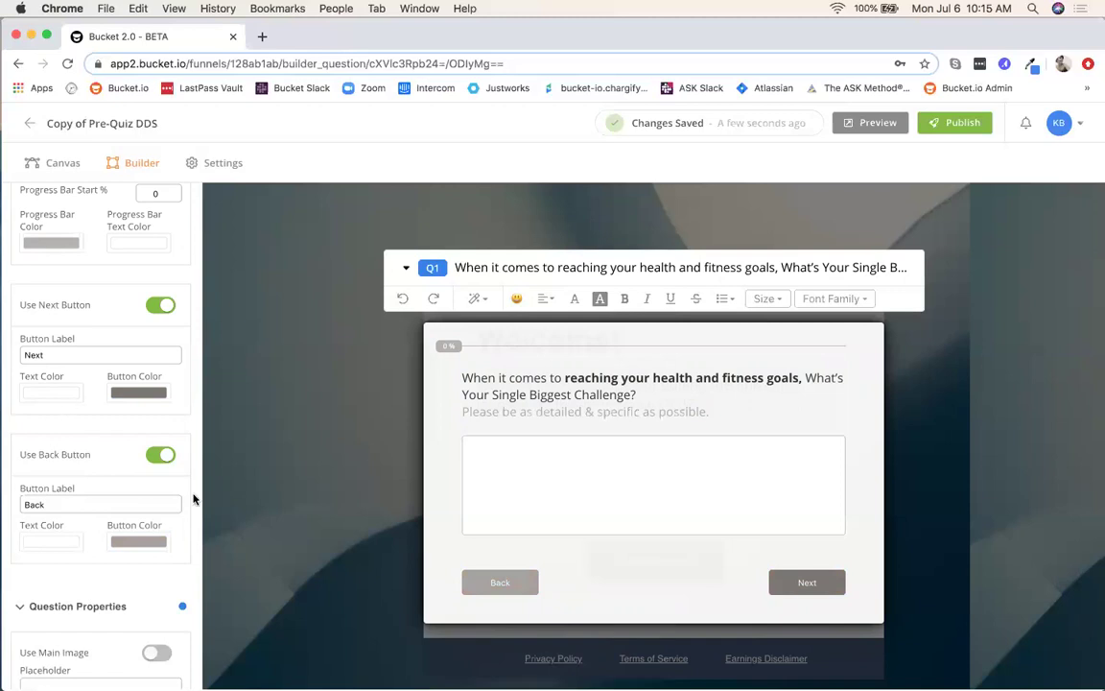
- Select the whole question text and review its font size and font options
scroll(158, 504, "down", 2)
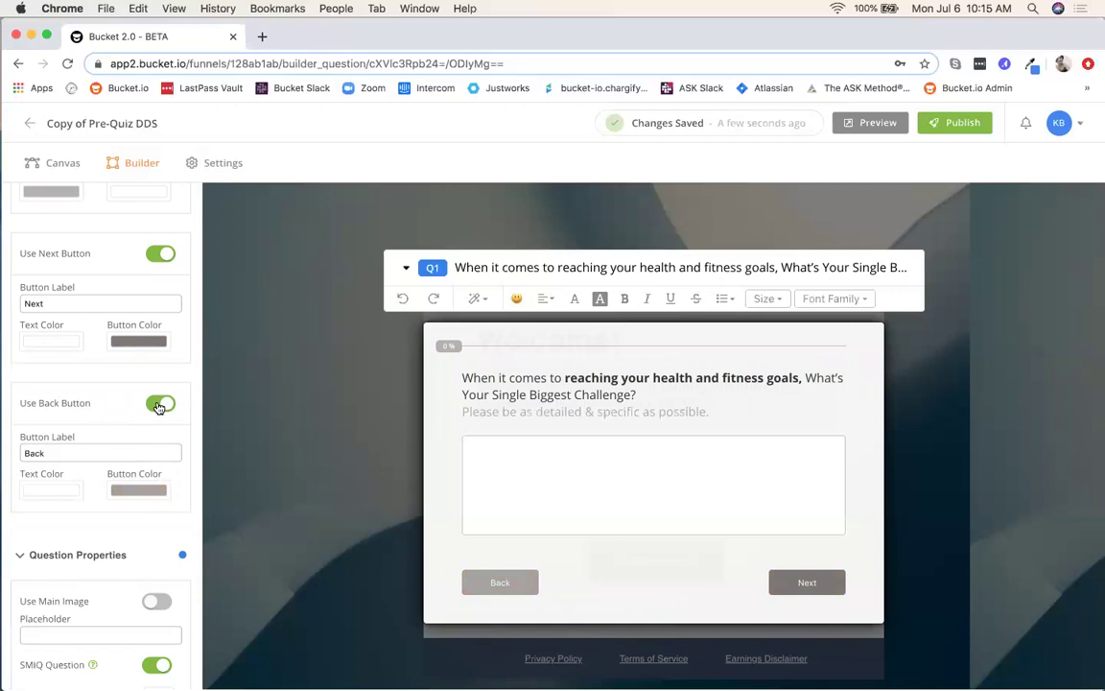
left_click(509, 379)
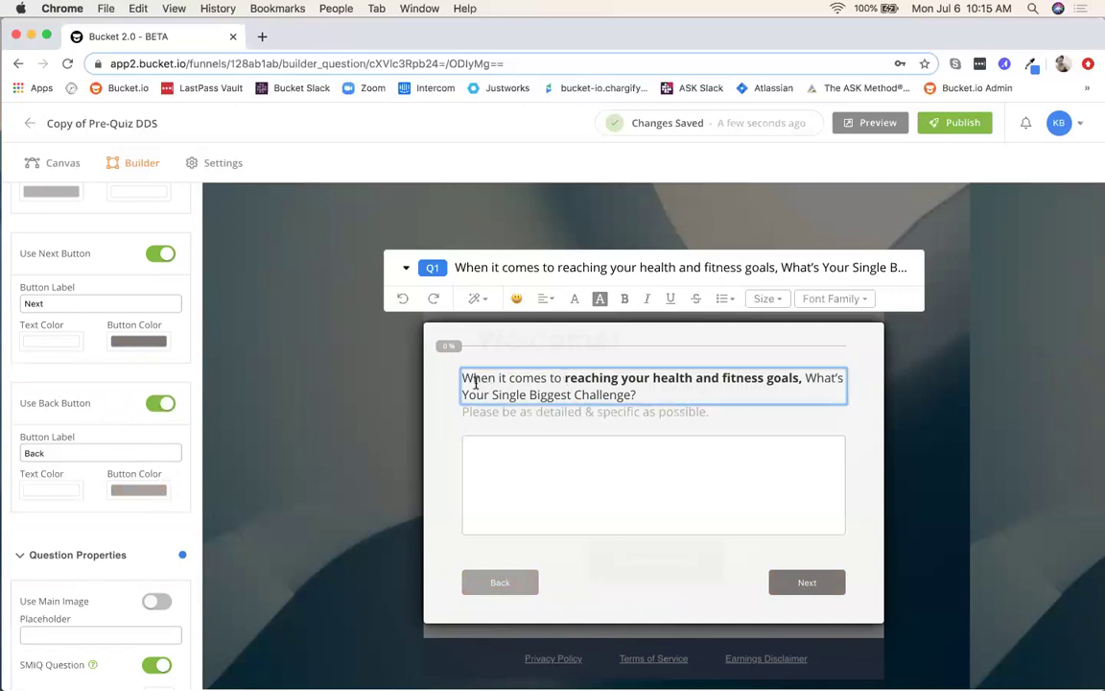
left_click_drag(463, 377, 633, 392)
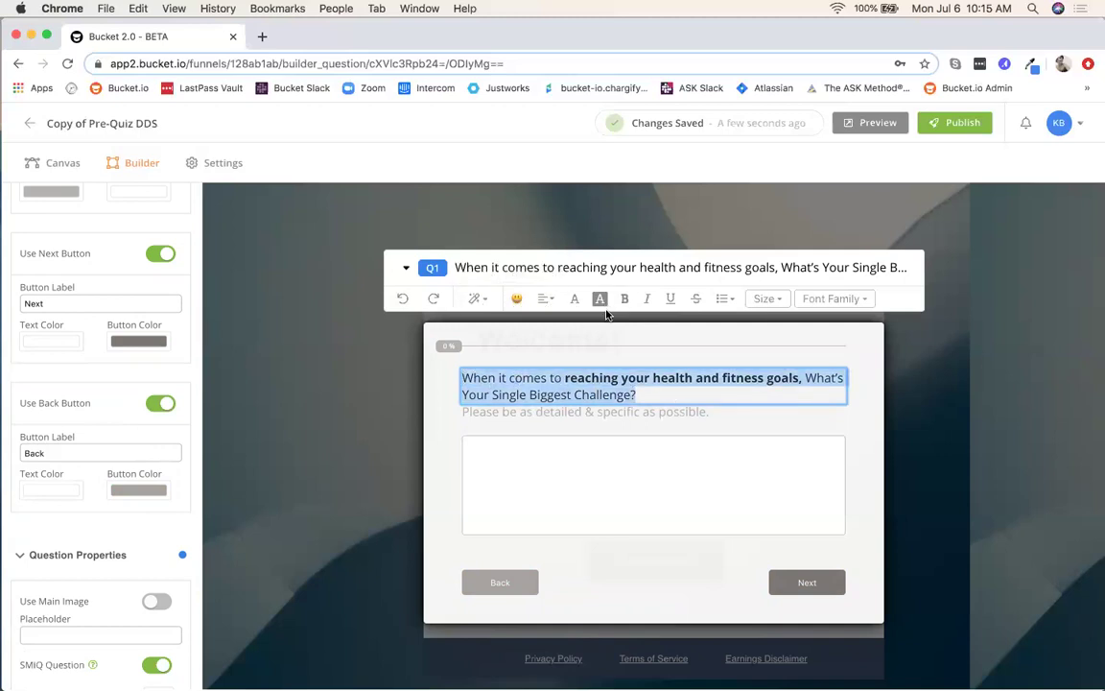
left_click(781, 302)
left_click(829, 300)
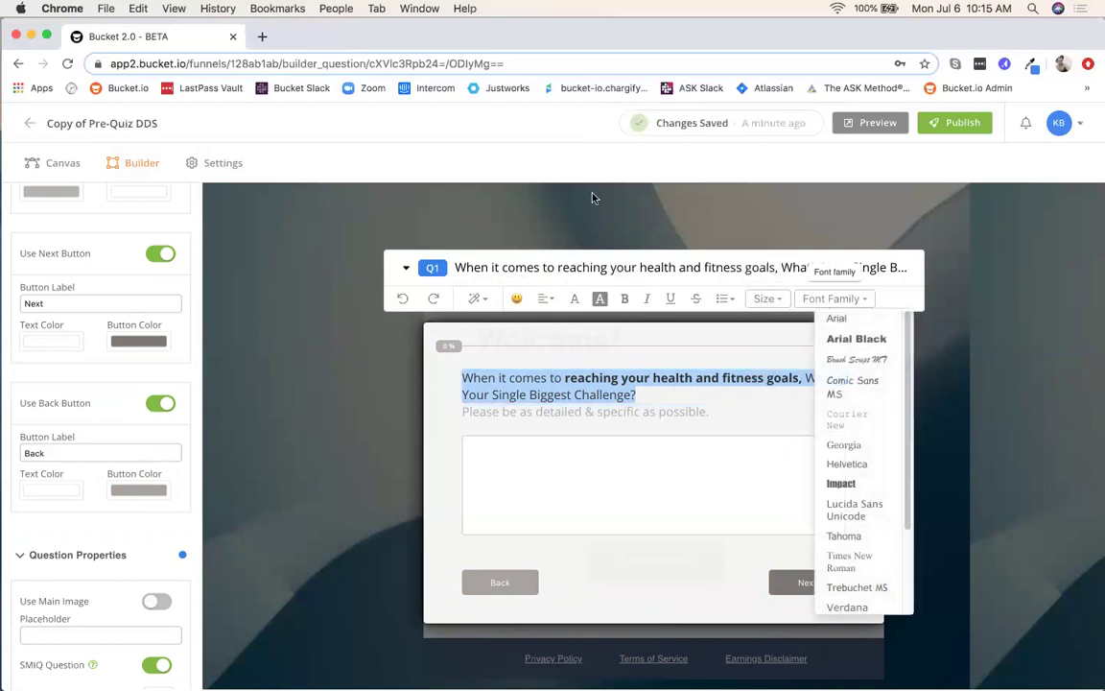
left_click(553, 204)
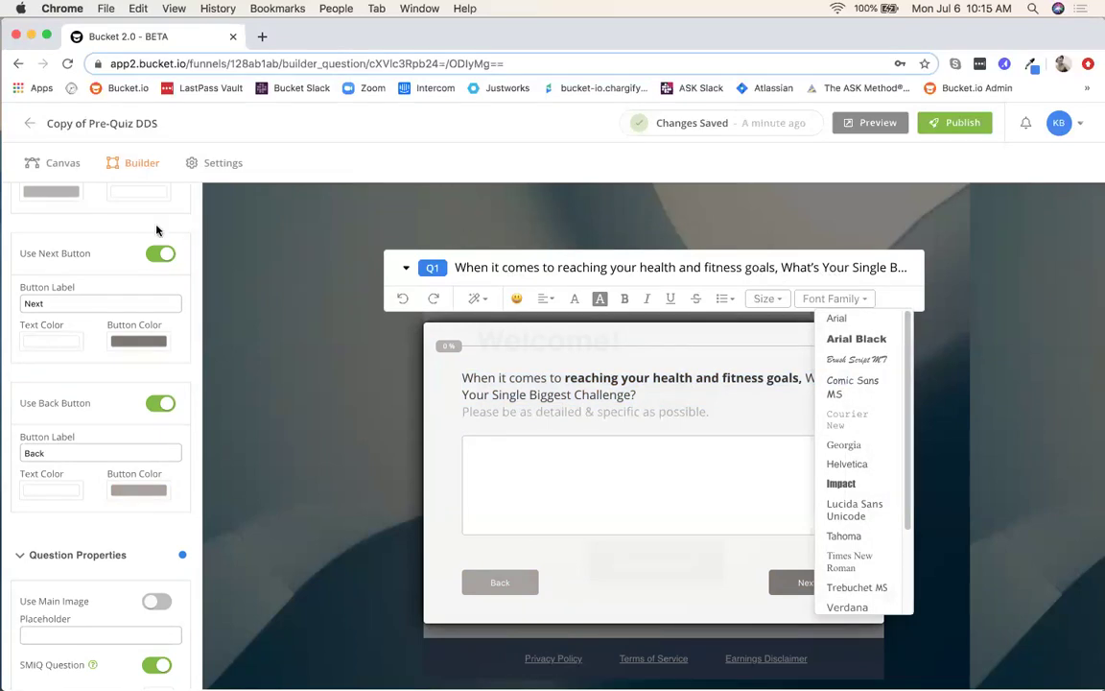
- Return to the funnel canvas and try connecting the question to the All DDS Respondents bucket
left_click(56, 165)
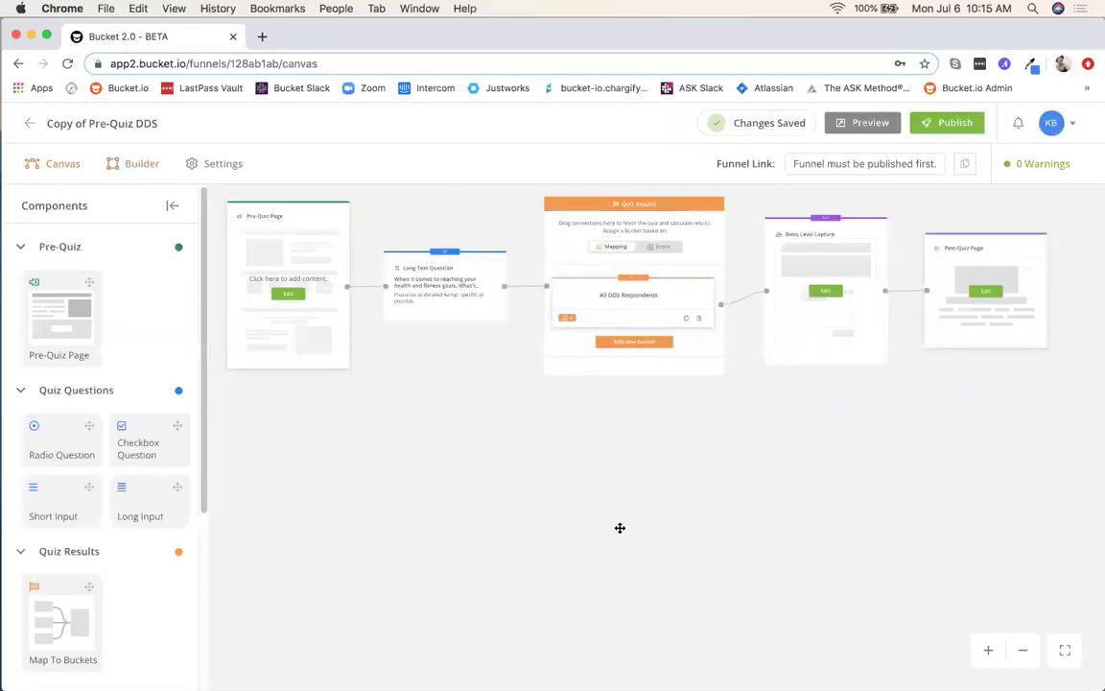
left_click_drag(636, 467, 572, 519)
scroll(572, 518, "up", 5)
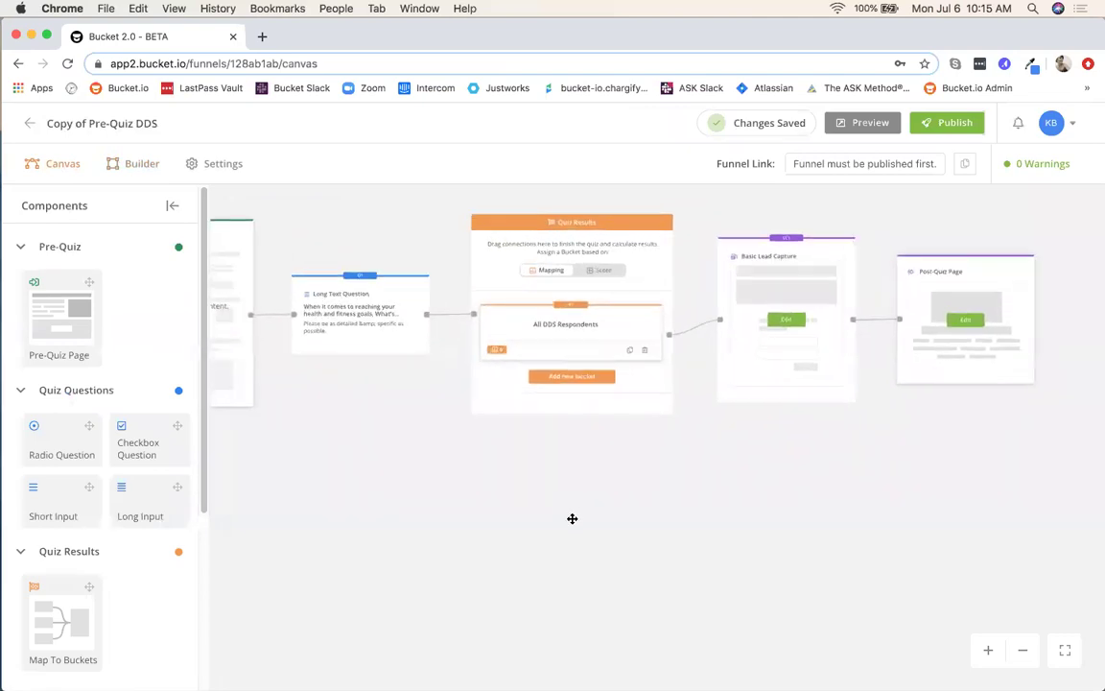
scroll(561, 508, "up", 2)
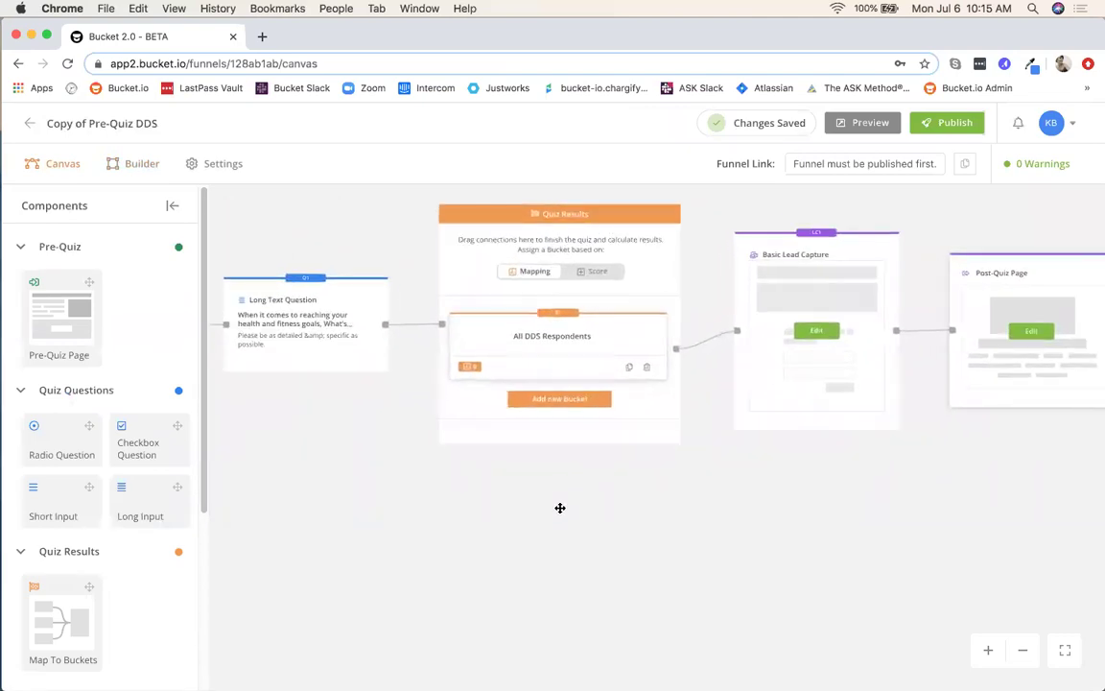
left_click_drag(554, 514, 556, 537)
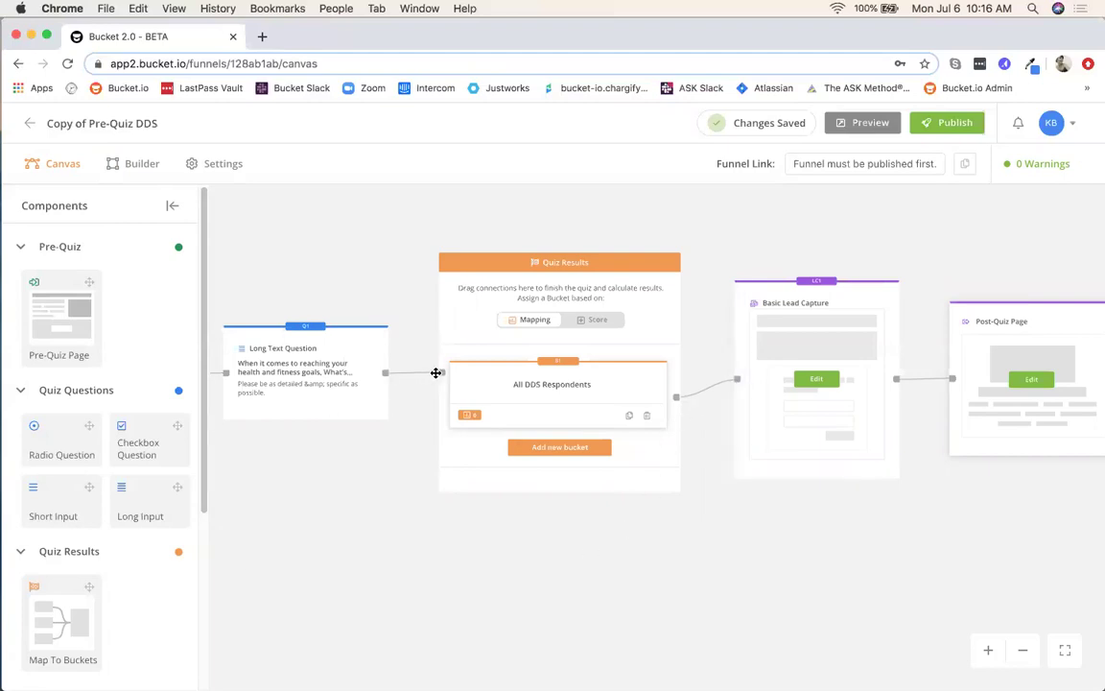
left_click_drag(436, 372, 438, 373)
left_click_drag(298, 483, 429, 470)
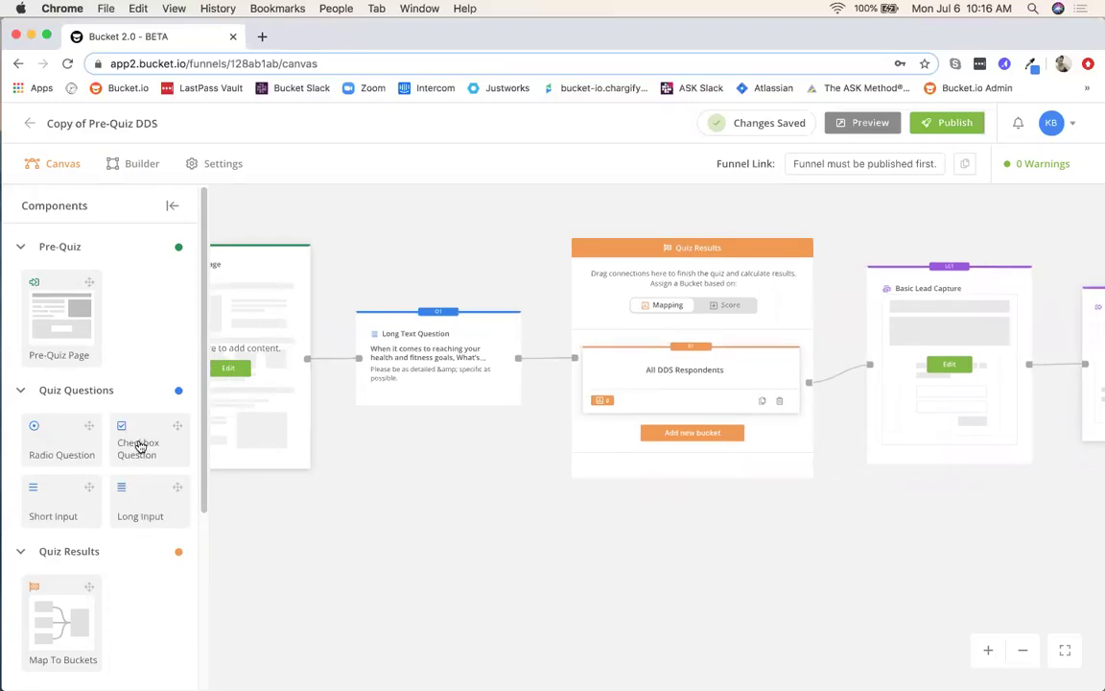
left_click_drag(147, 461, 136, 432)
- Delete the question-to-bucket connector and reconnect Long Text Question to All DDS Respondents
left_click(545, 360)
left_click_drag(518, 358, 582, 365)
left_click_drag(826, 563, 584, 561)
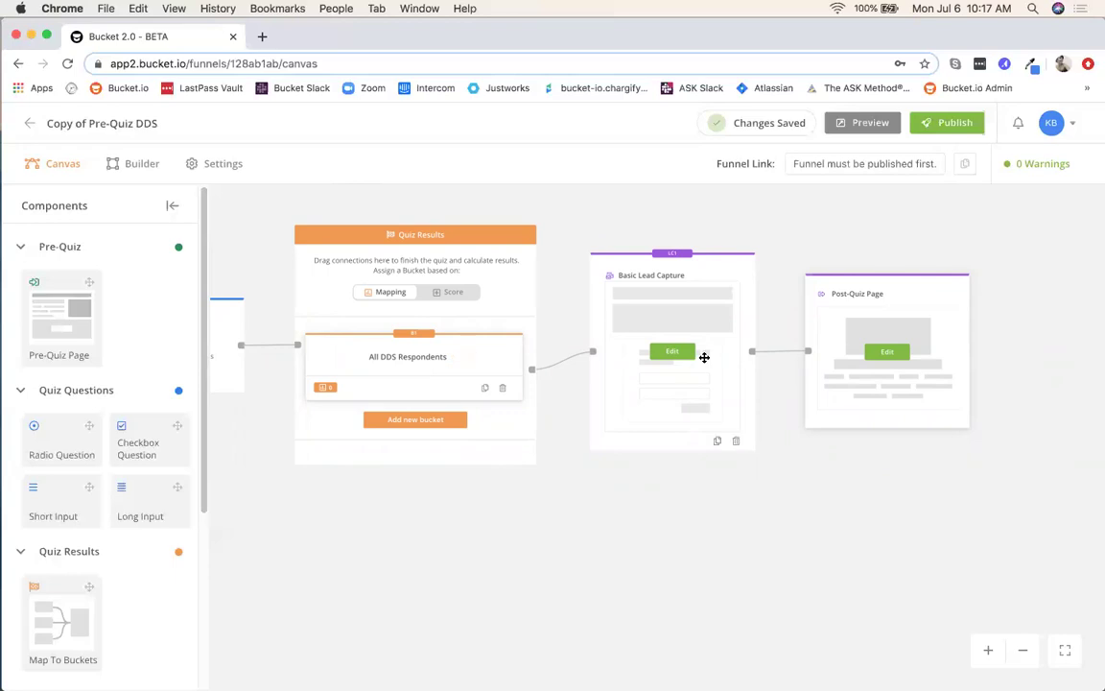
scroll(675, 355, "up", 3)
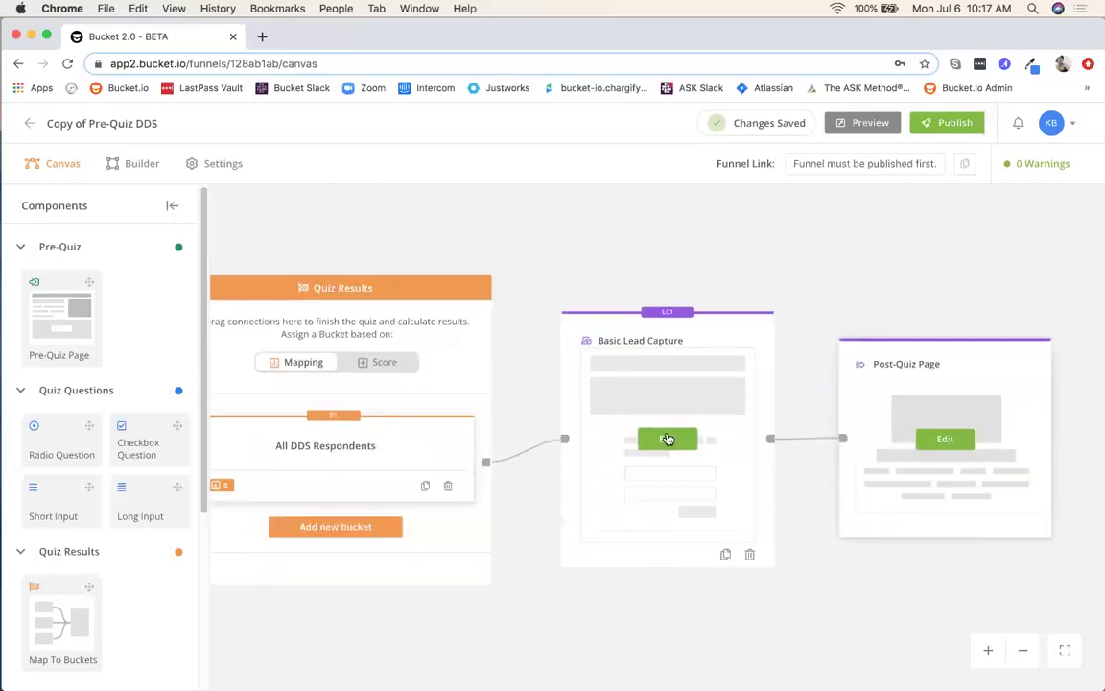
left_click(662, 437)
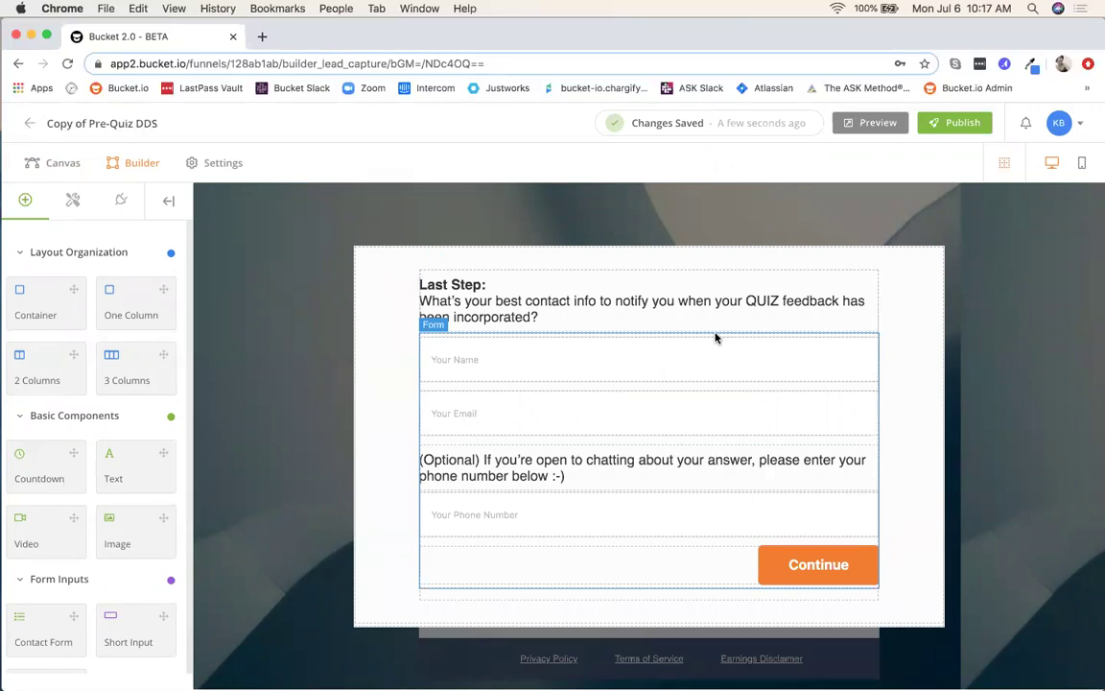
left_click(520, 303)
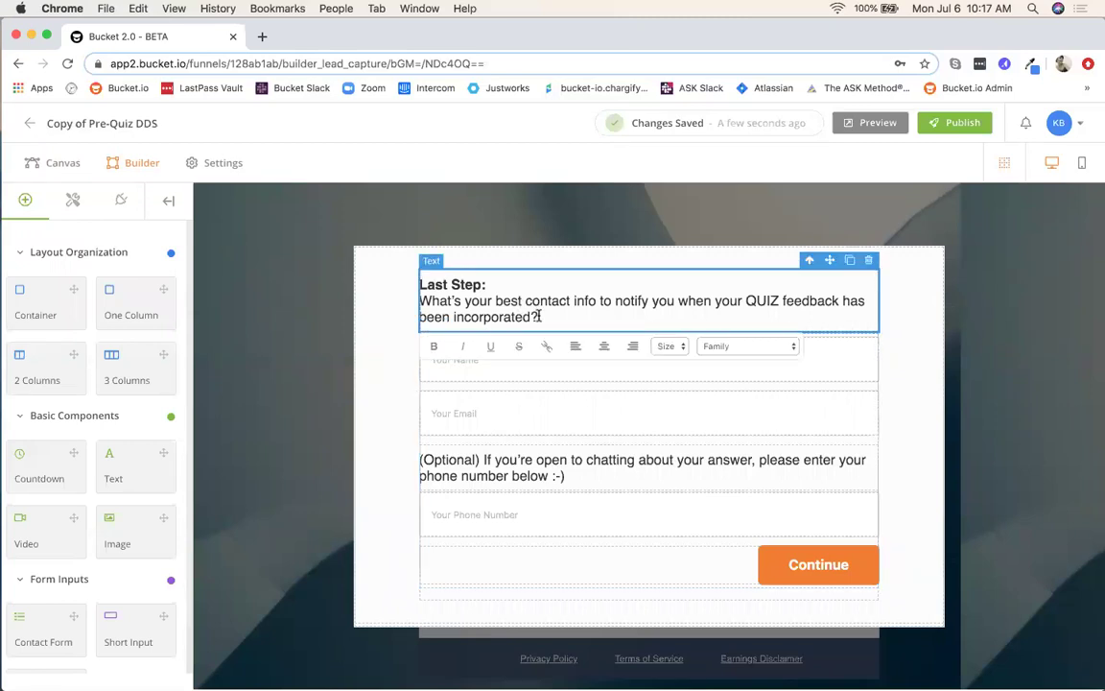
left_click_drag(538, 316, 422, 300)
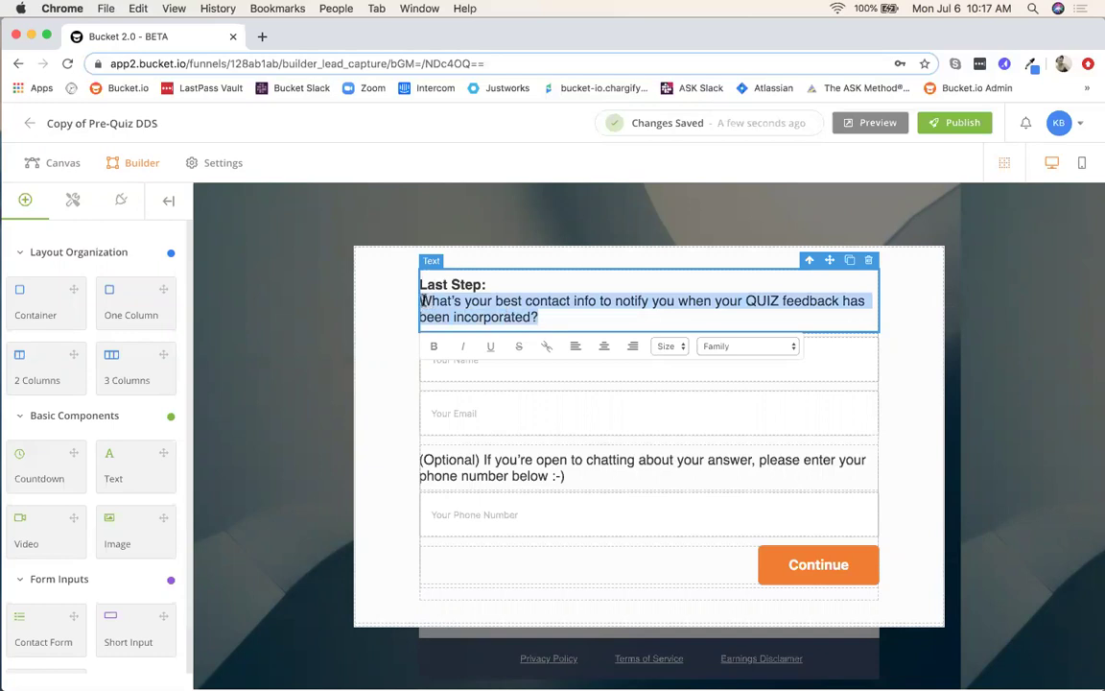
left_click(503, 372)
left_click(463, 418)
left_click(501, 525)
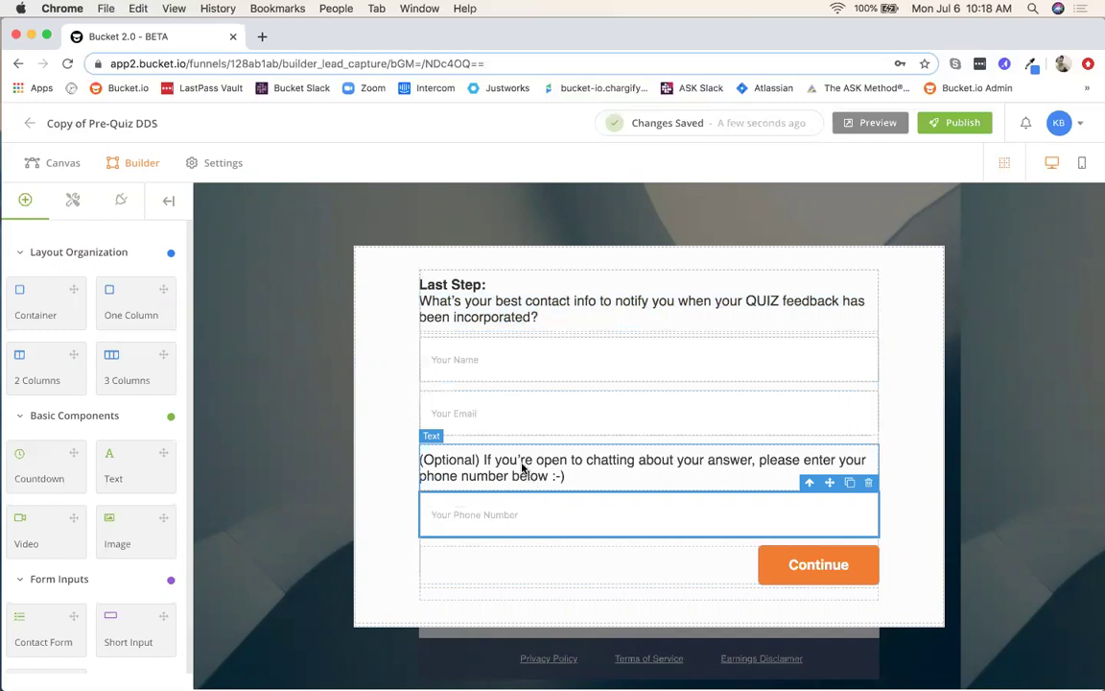
left_click(582, 519)
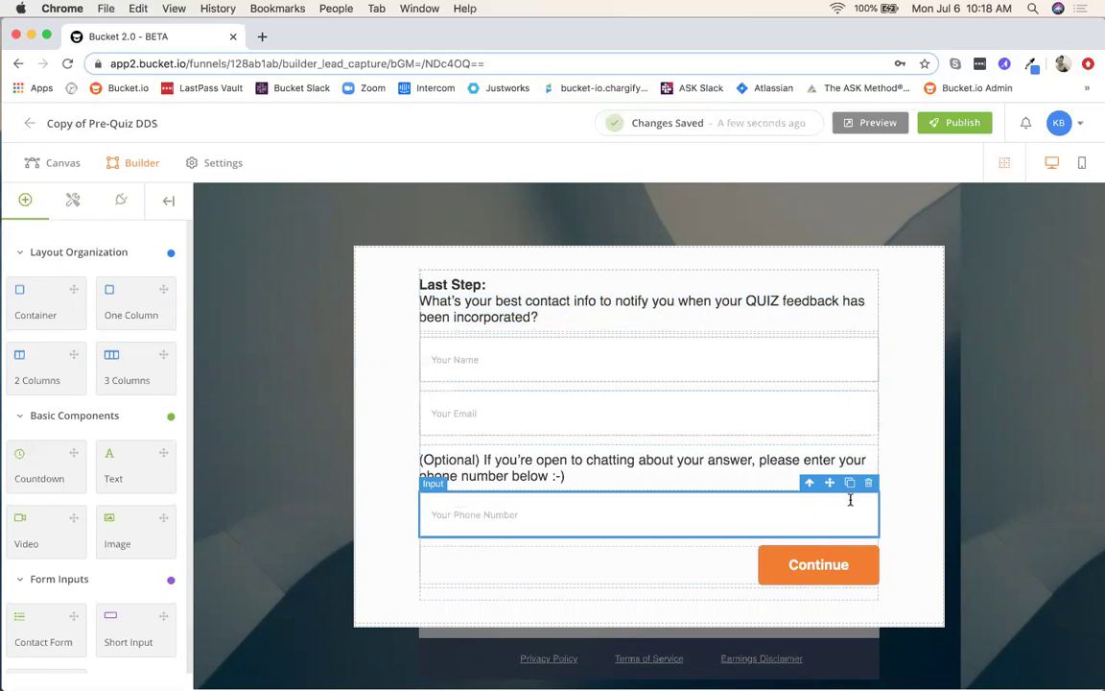
- Change the lead capture page's Continue button background from orange to grey #bcbab9
left_click(775, 574)
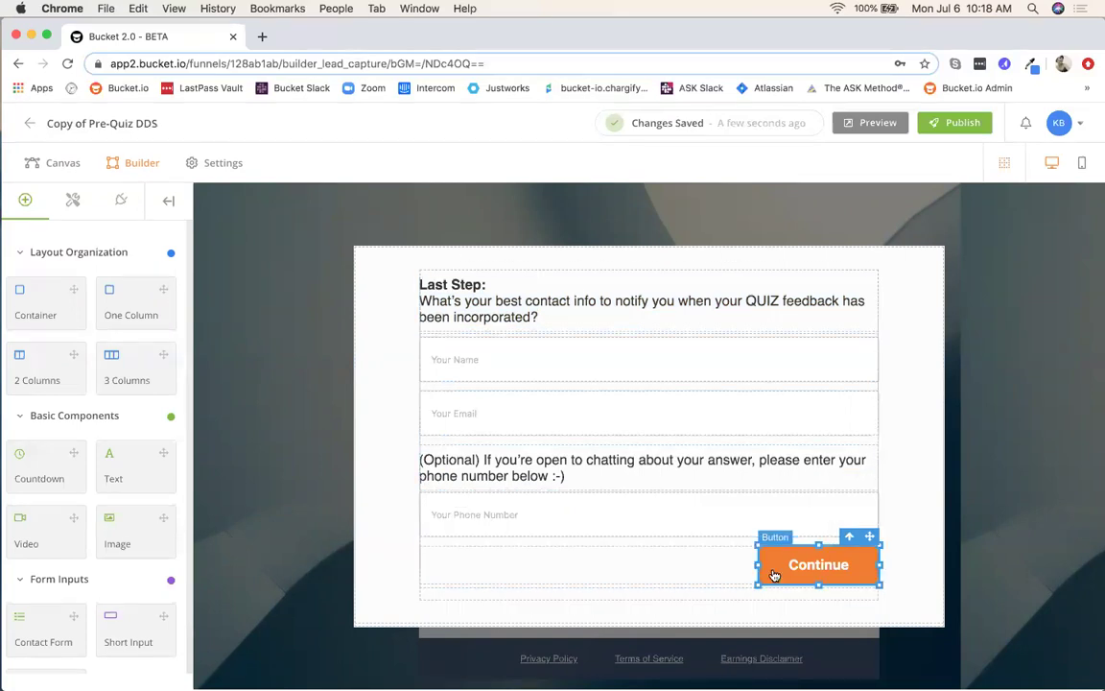
left_click(74, 200)
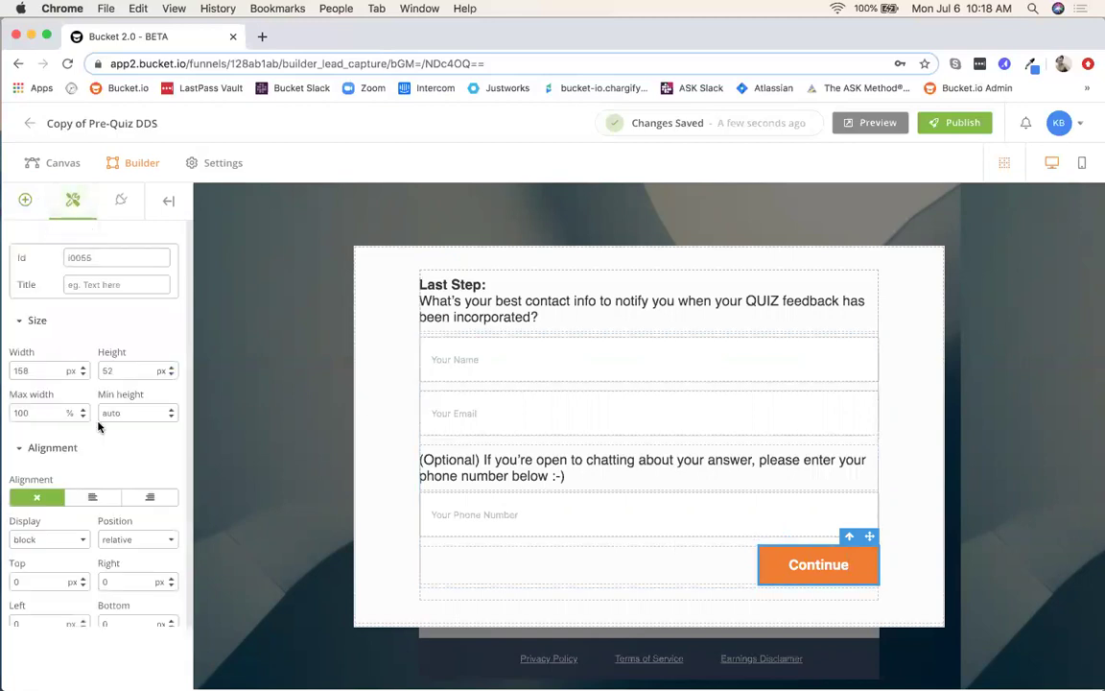
scroll(98, 427, "down", 15)
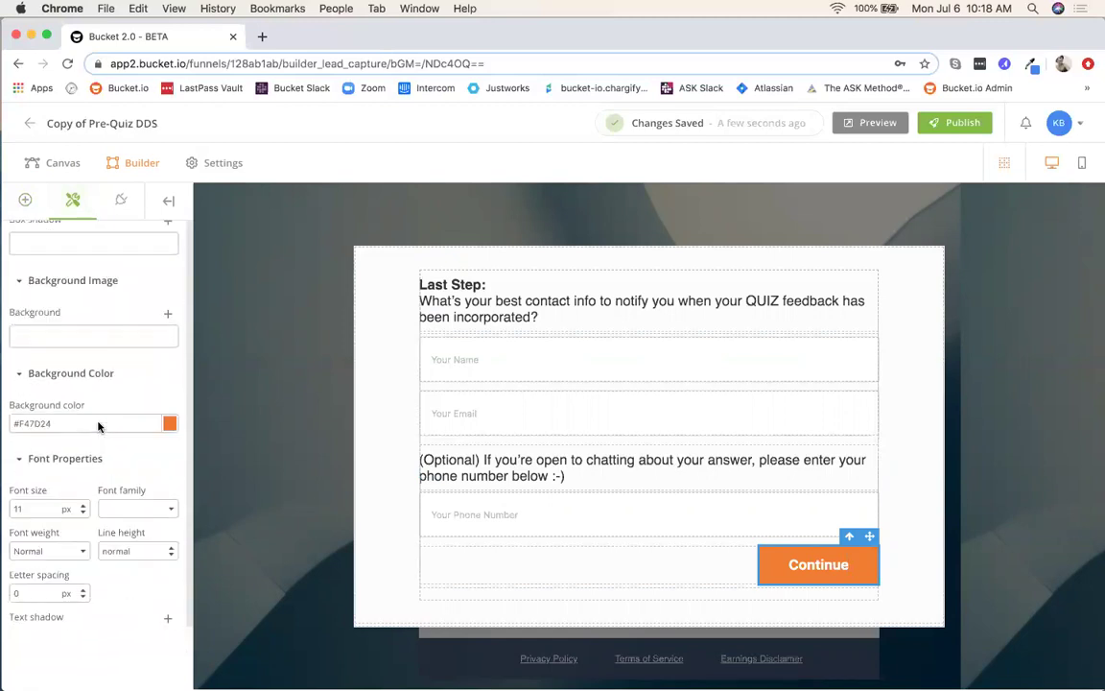
left_click(169, 424)
left_click_drag(94, 498, 42, 492)
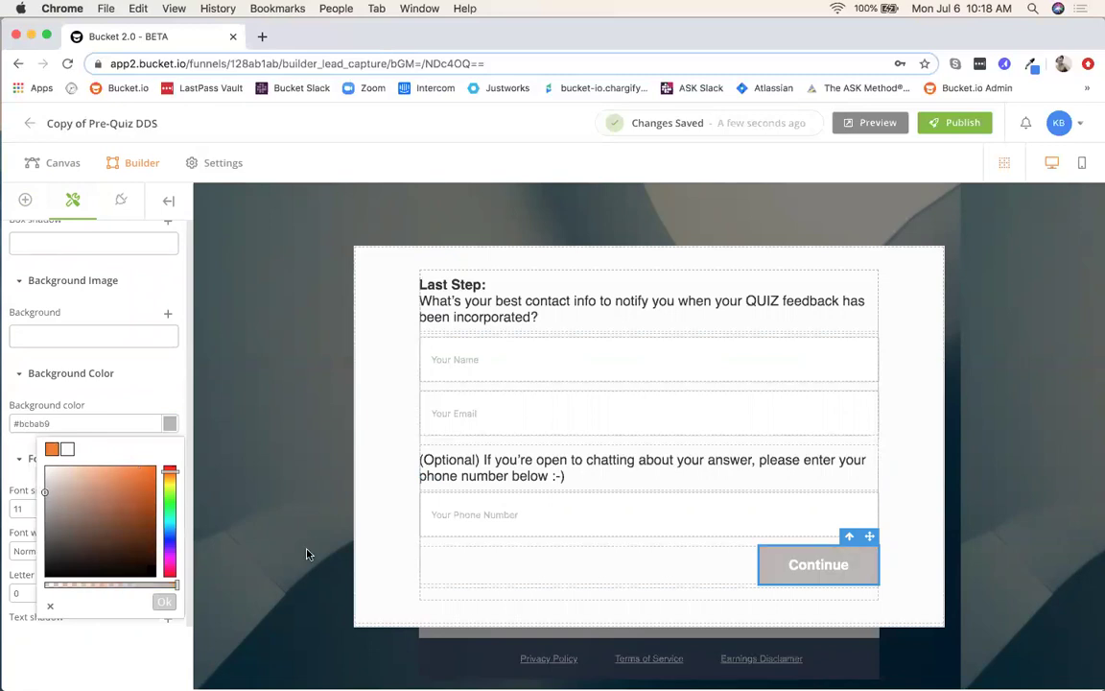
left_click(258, 448)
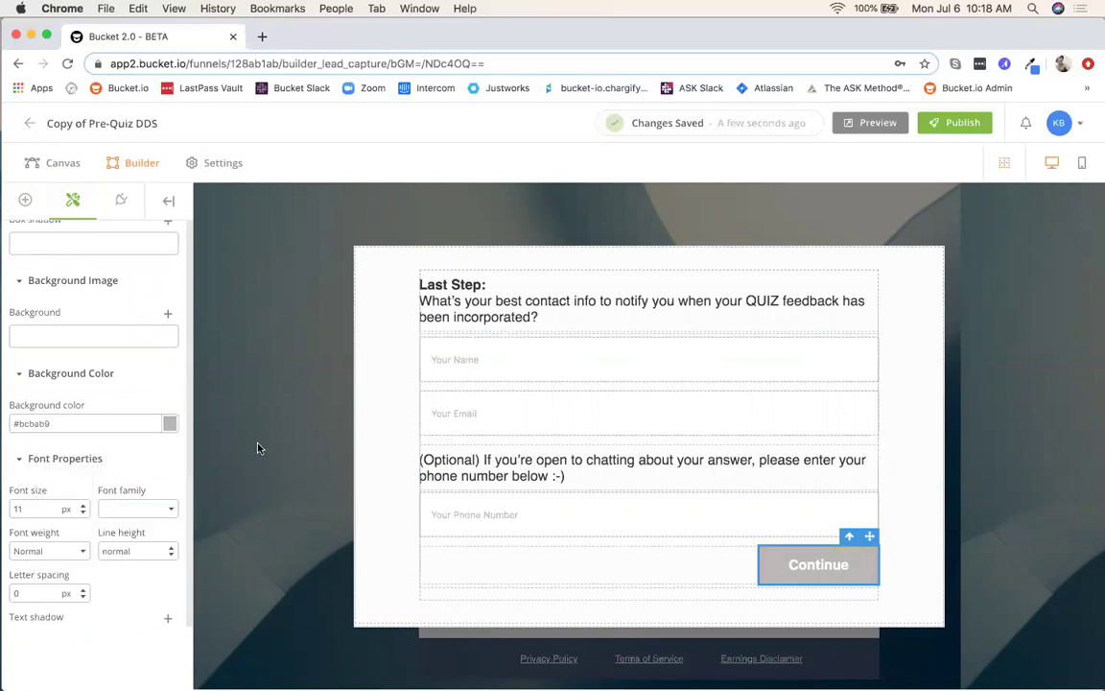
left_click(52, 165)
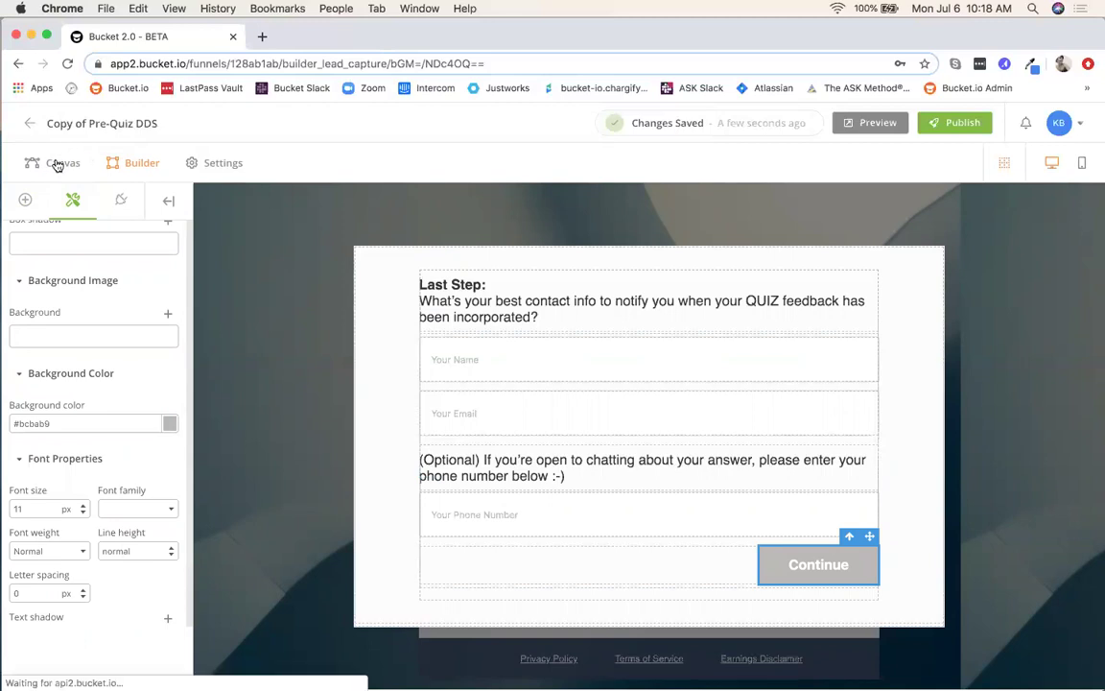
- Open the Post-Quiz Page in the builder and select its full-width background row
left_click_drag(825, 542, 461, 538)
scroll(652, 540, "up", 3)
left_click_drag(666, 520, 676, 574)
scroll(676, 561, "up", 1)
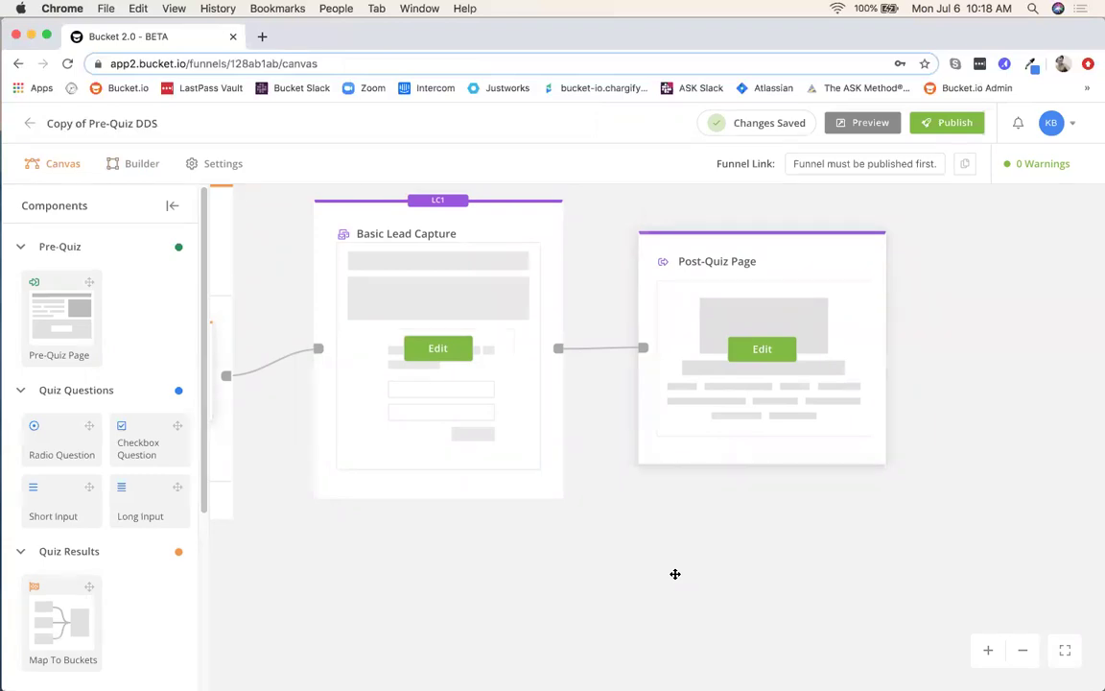
left_click(759, 347)
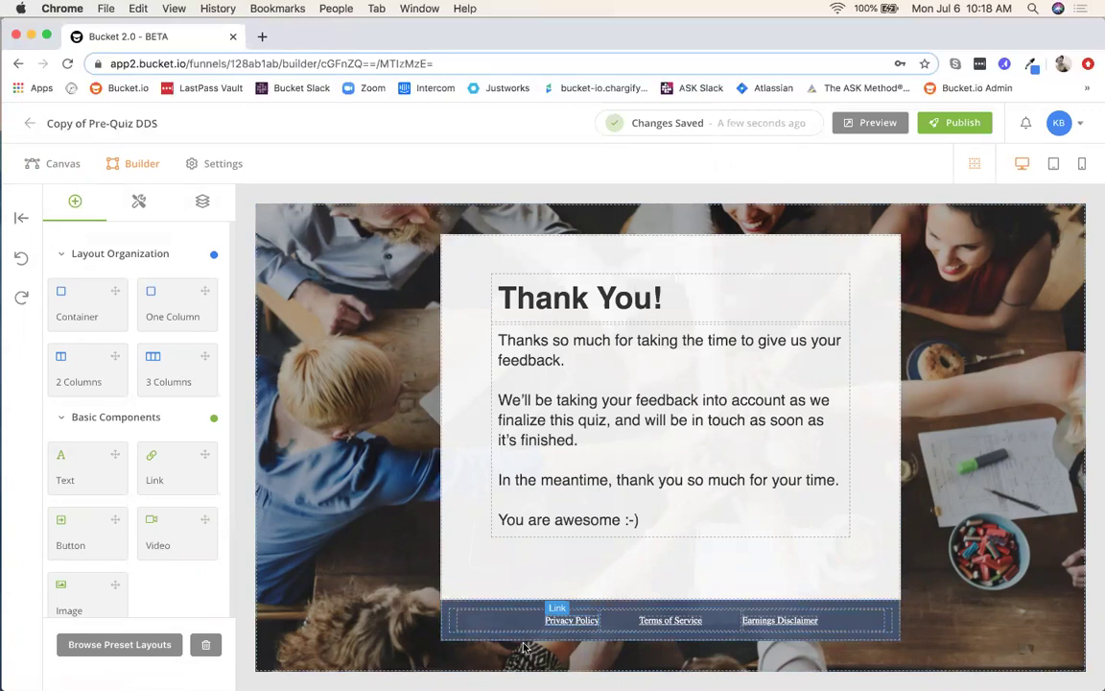
left_click(339, 304)
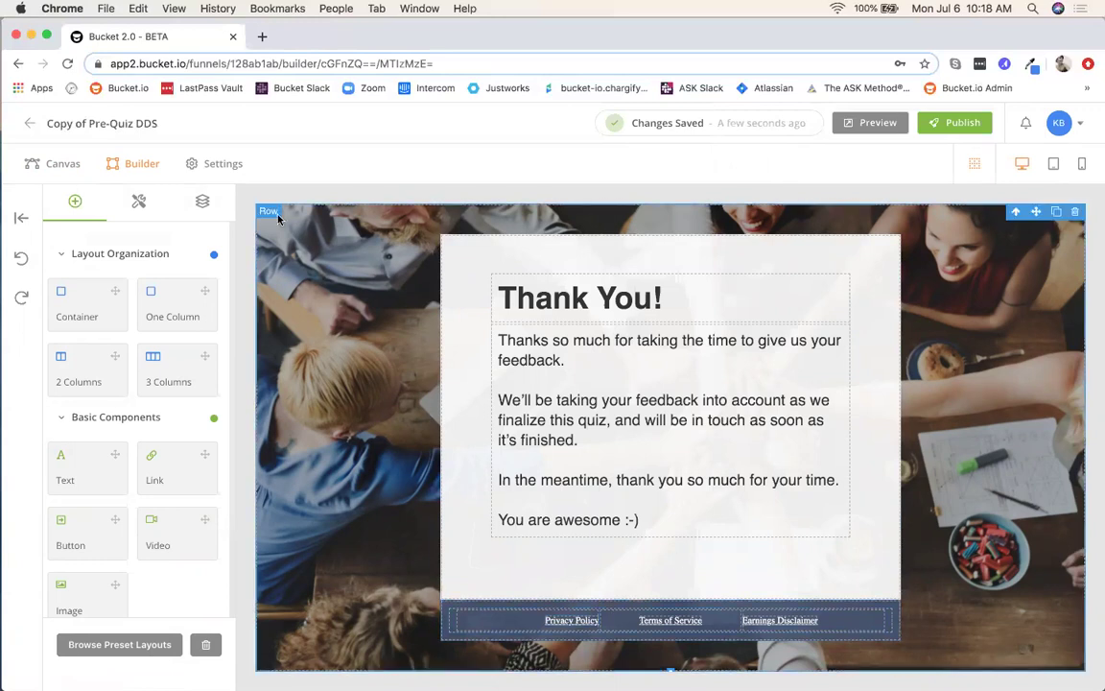
- Set the Thank You row's background image to the light-blue architectural picture
left_click(138, 200)
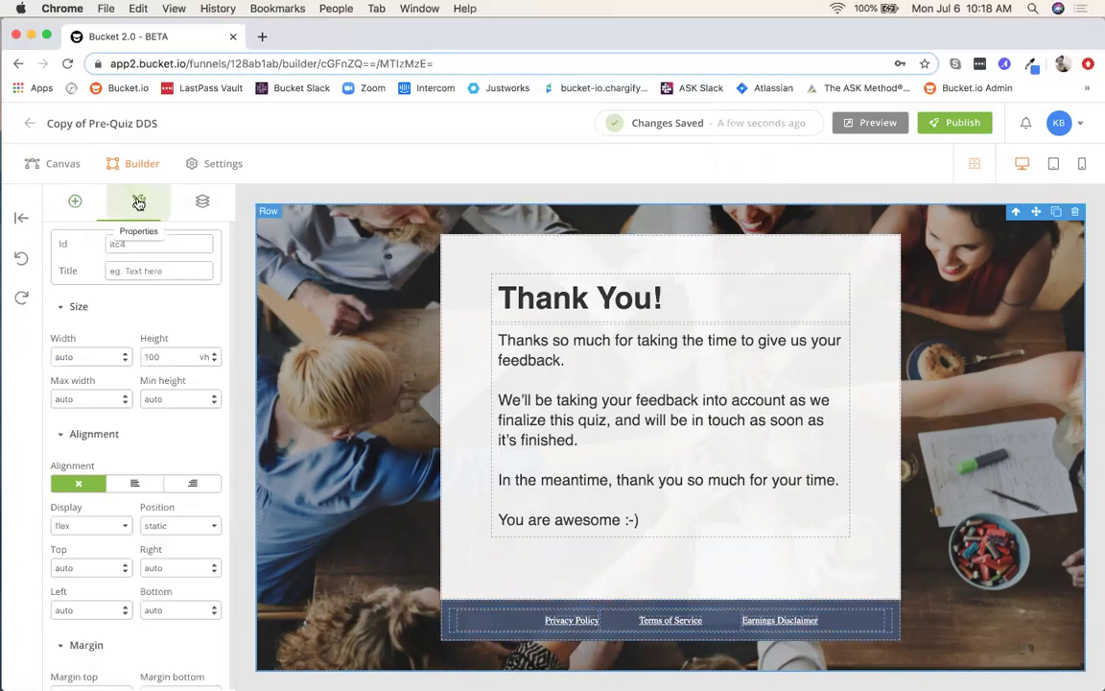
scroll(178, 362, "down", 5)
scroll(179, 362, "down", 6)
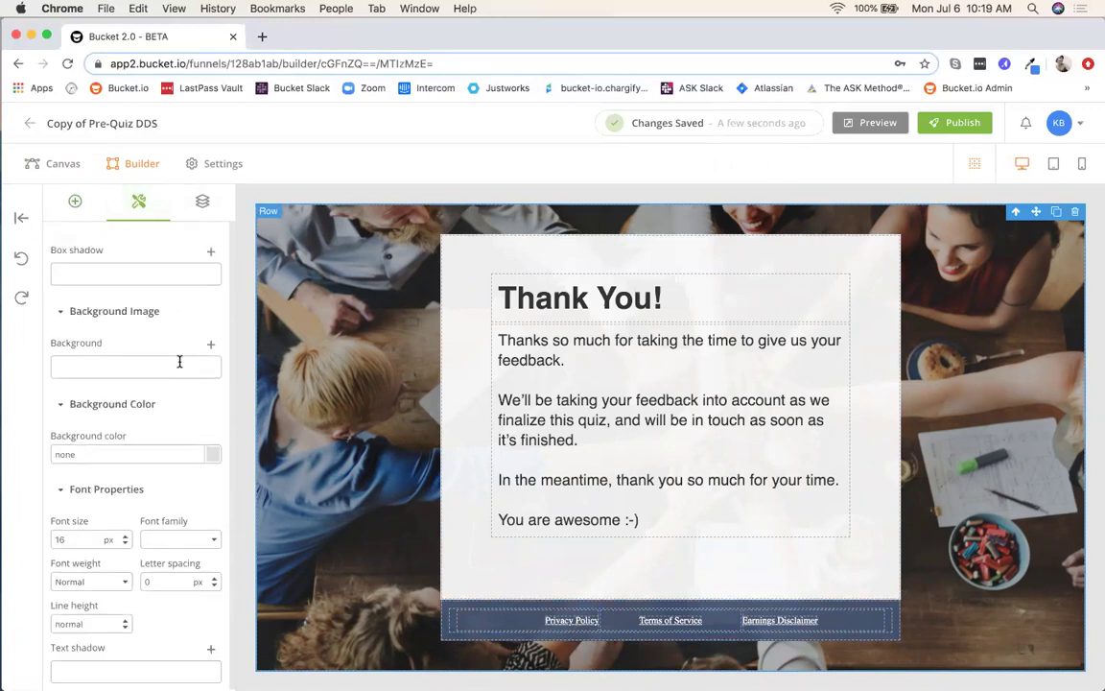
scroll(178, 366, "down", 1)
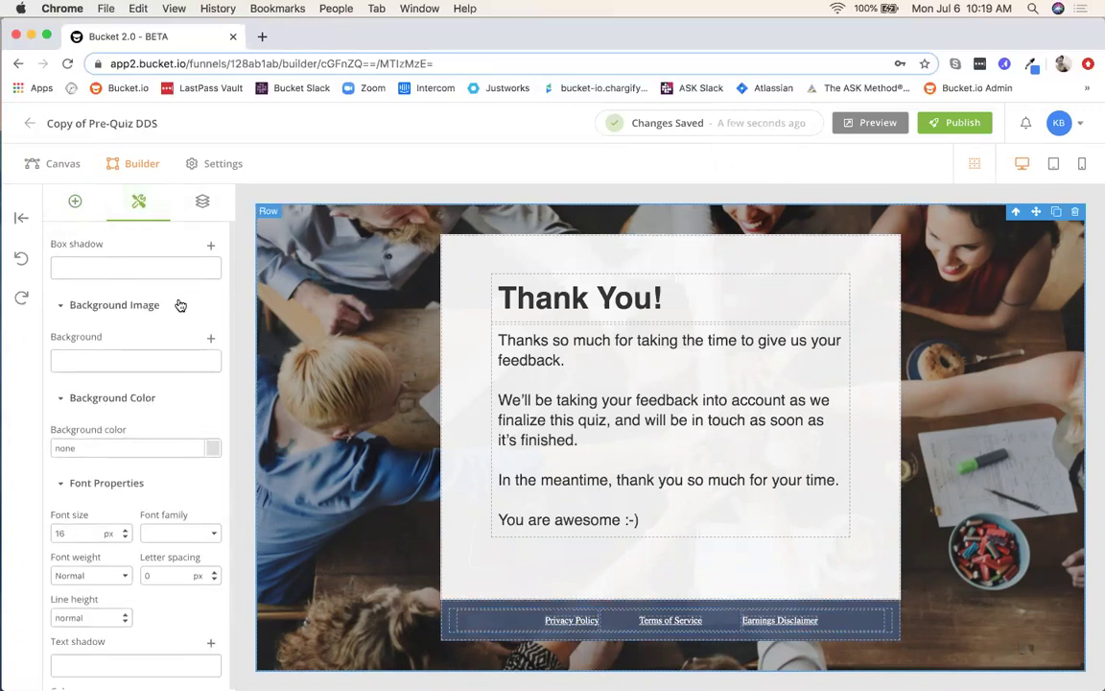
left_click(211, 340)
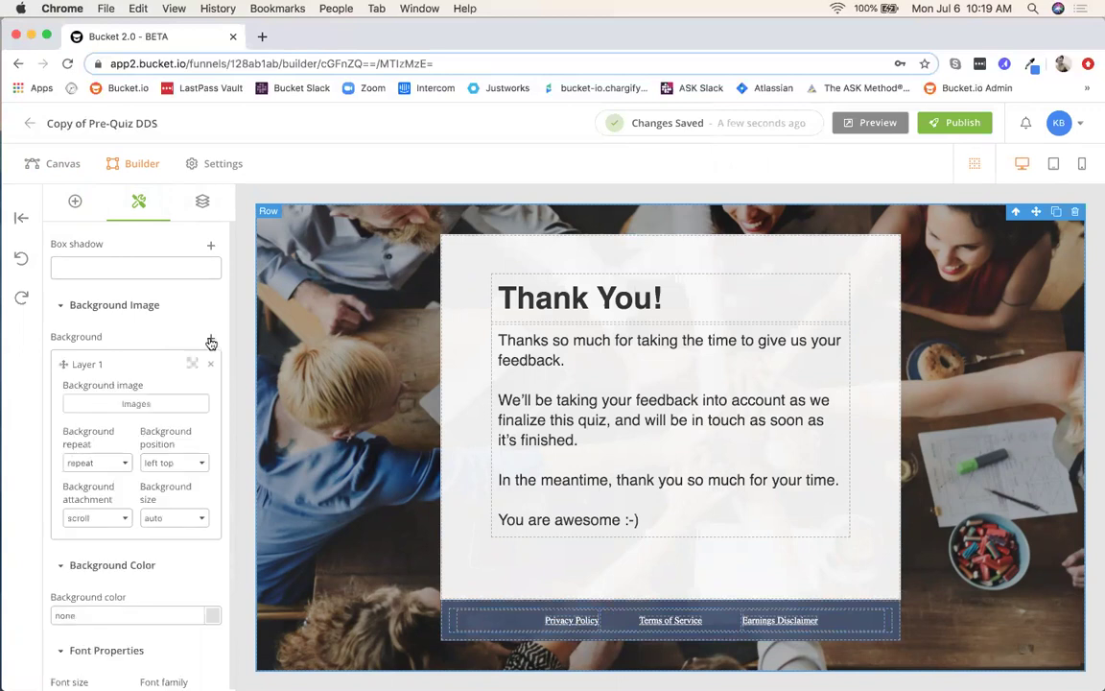
left_click(141, 406)
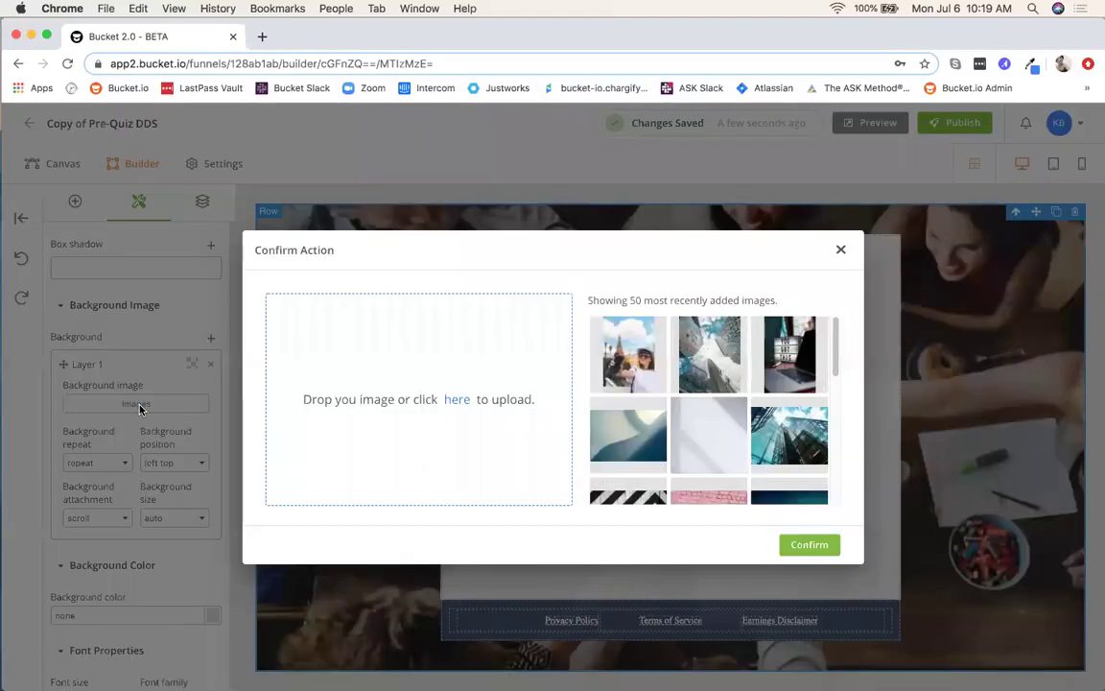
left_click(627, 437)
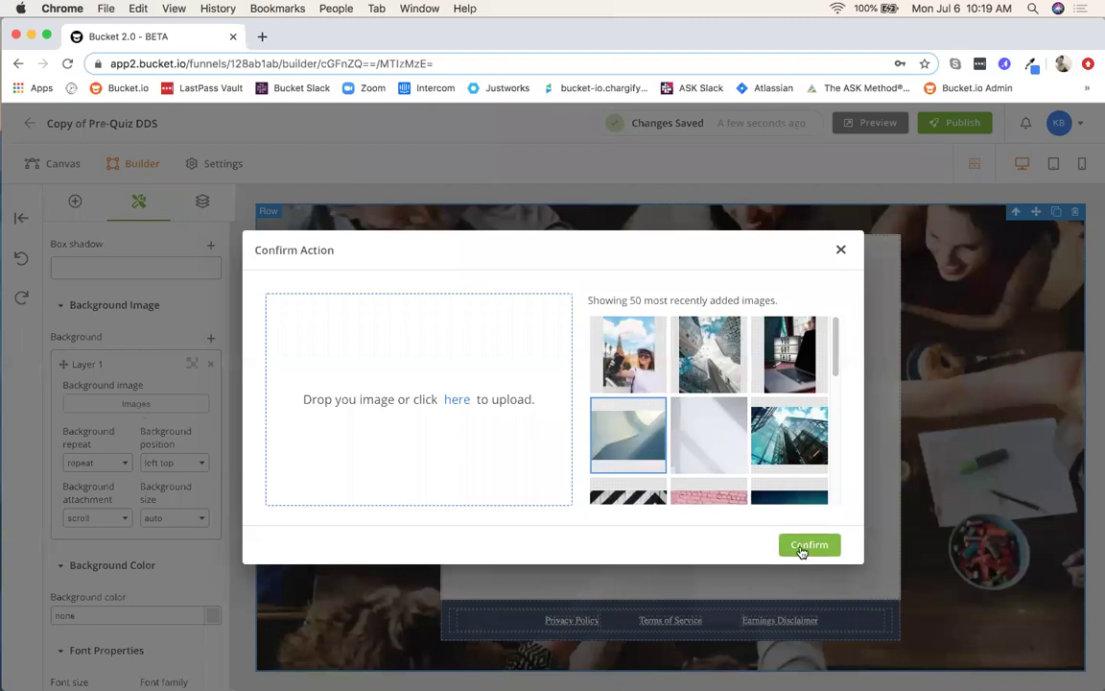
left_click(809, 545)
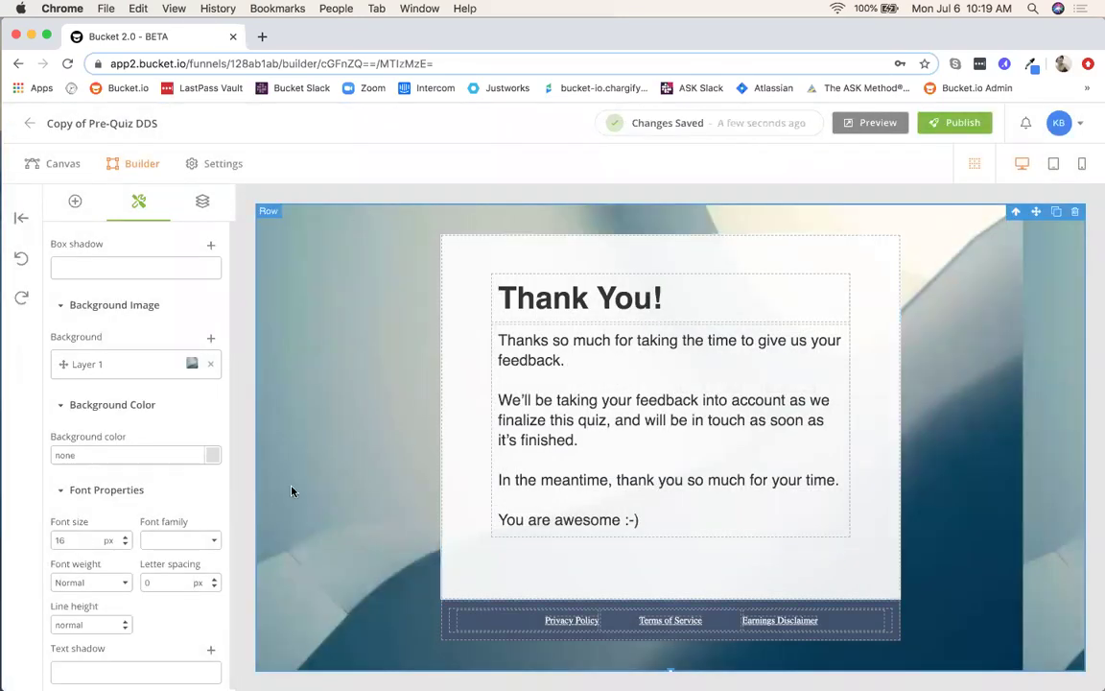
- Inspect the Privacy Policy footer link's URL and target settings, leaving them unchanged
left_click(579, 624)
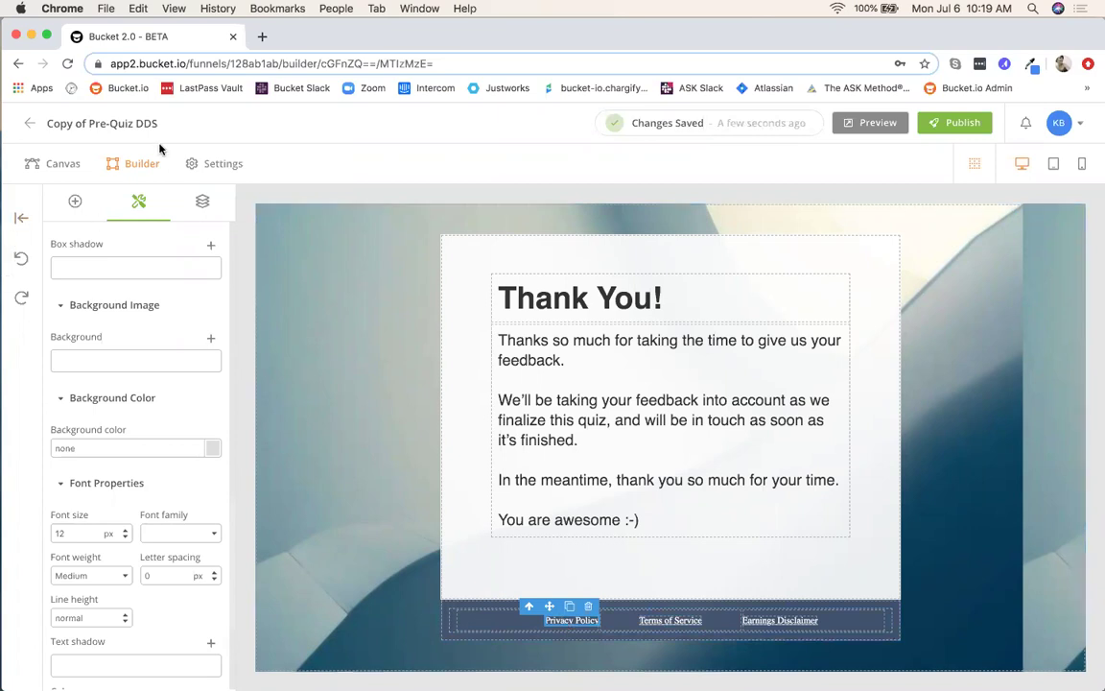
left_click(139, 199)
scroll(159, 287, "up", 10)
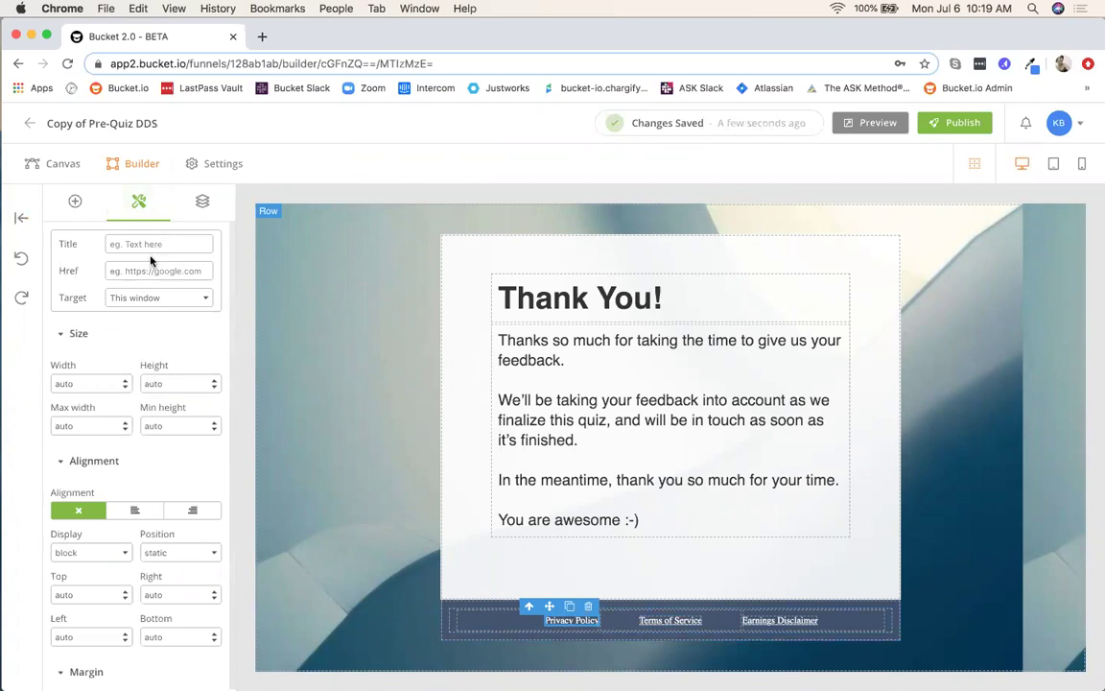
left_click(147, 270)
left_click(151, 297)
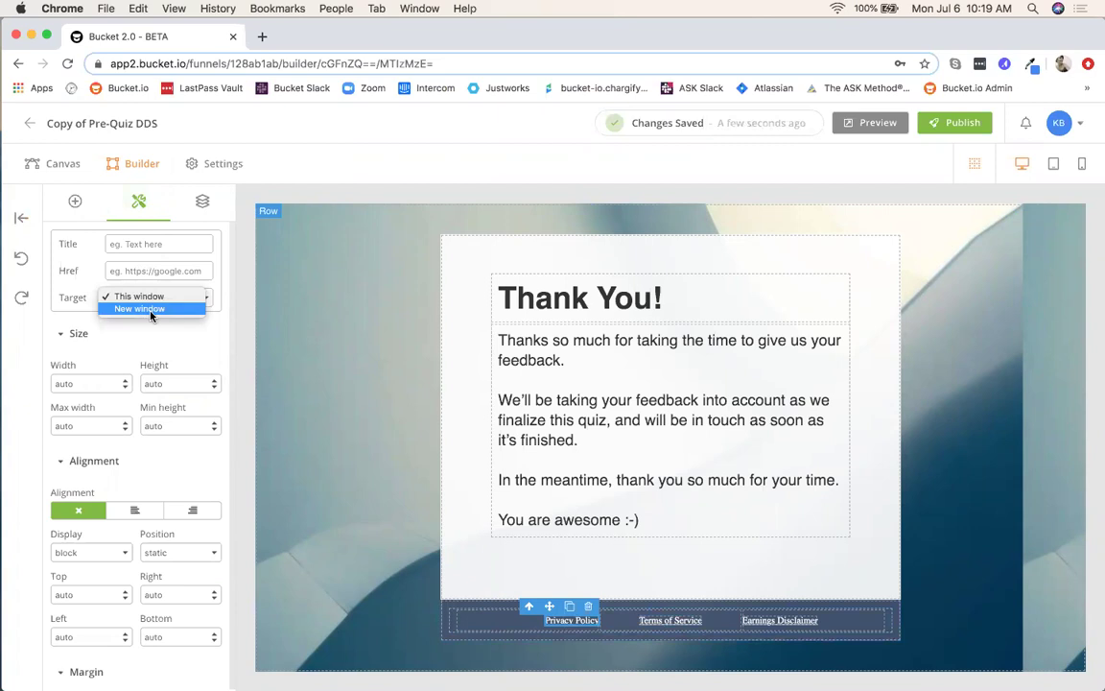
left_click(56, 146)
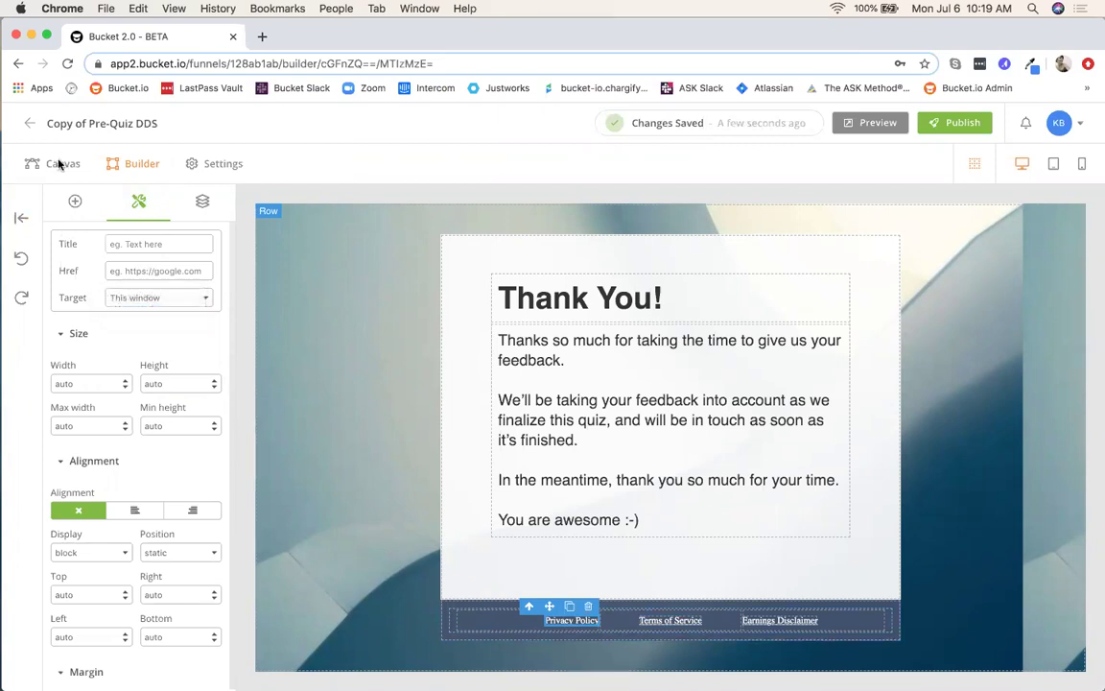
left_click(59, 165)
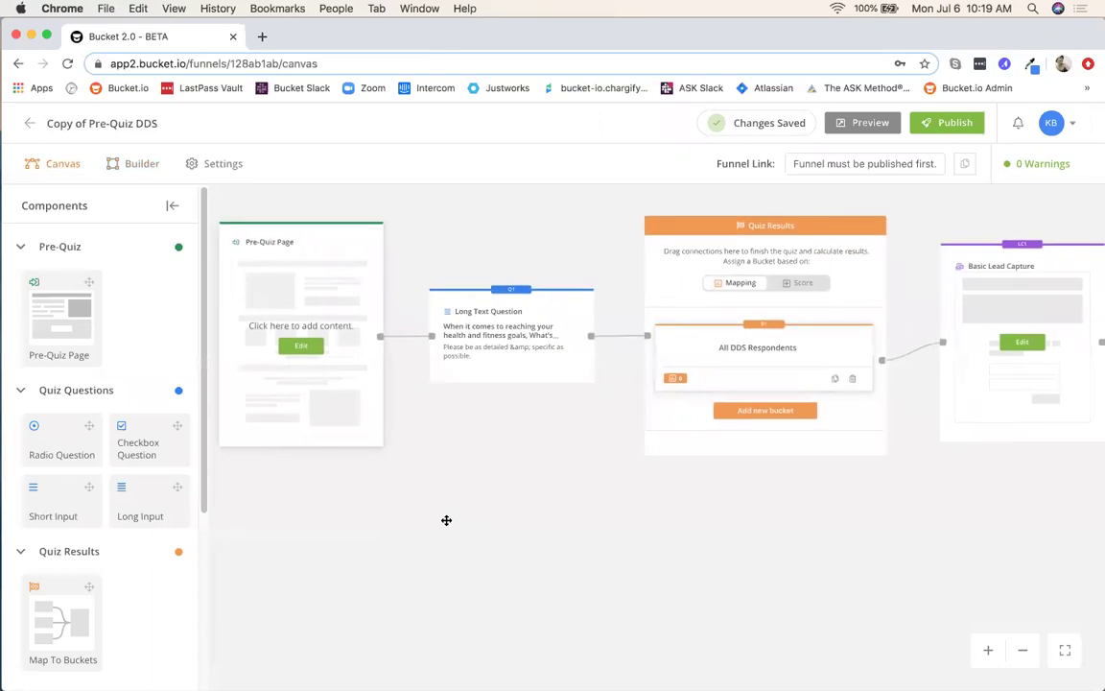
left_click_drag(923, 555, 471, 531)
left_click_drag(695, 526, 684, 540)
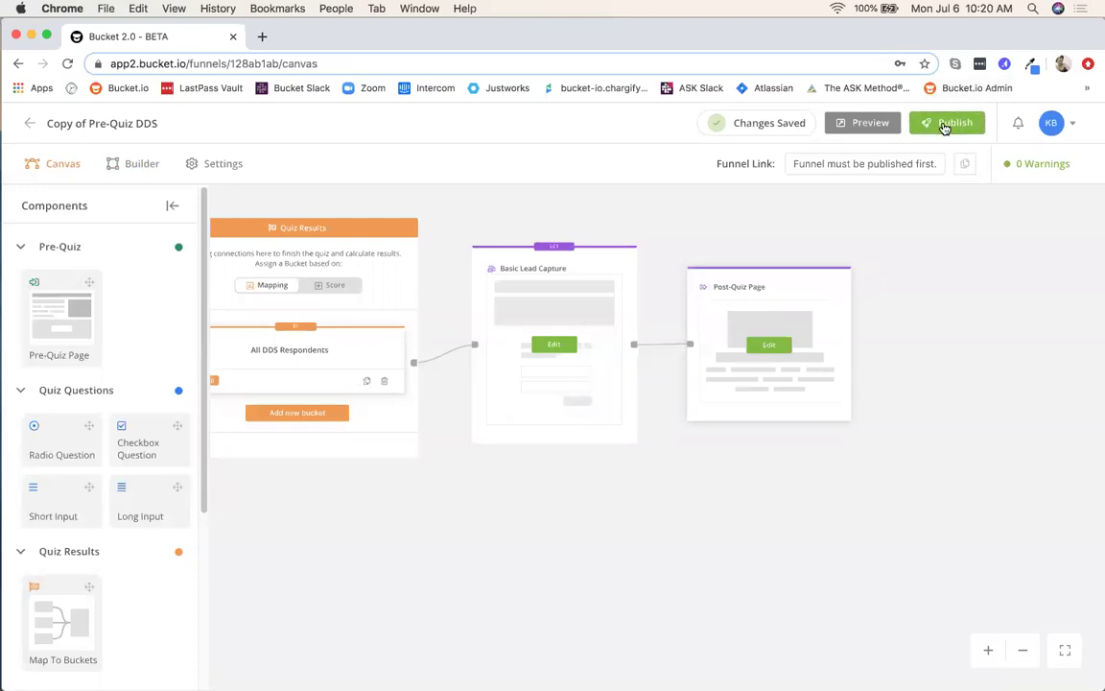
- Publish the funnel with go2.bucketforms.com as its domain and copy the Funnel Link
left_click(945, 126)
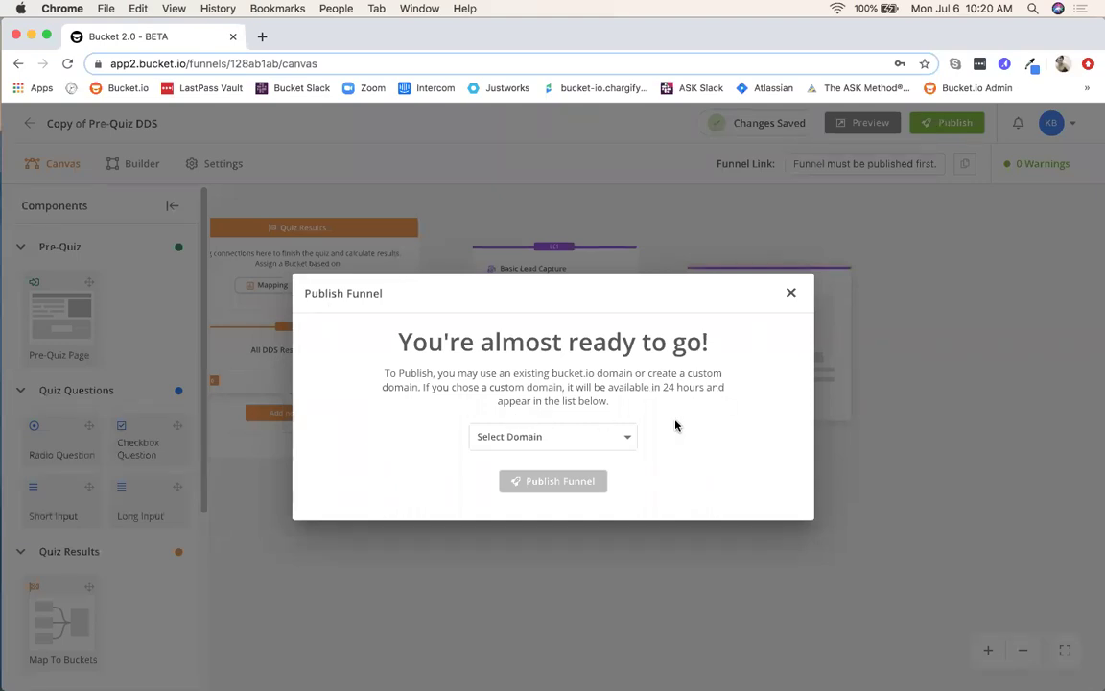
left_click(626, 438)
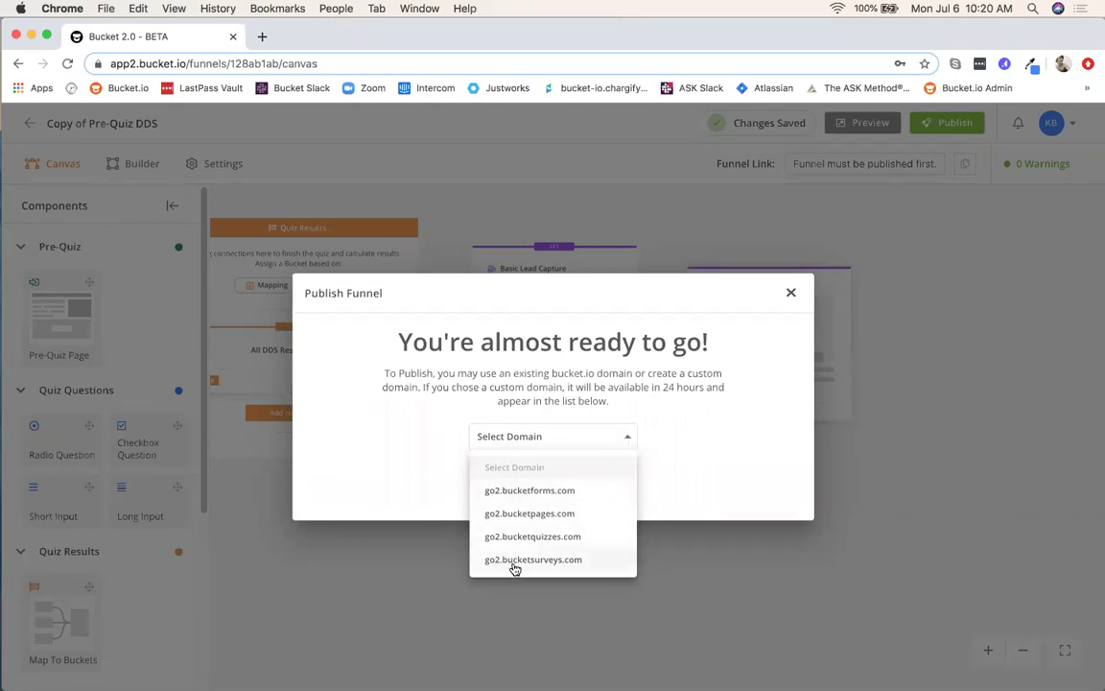
left_click(515, 490)
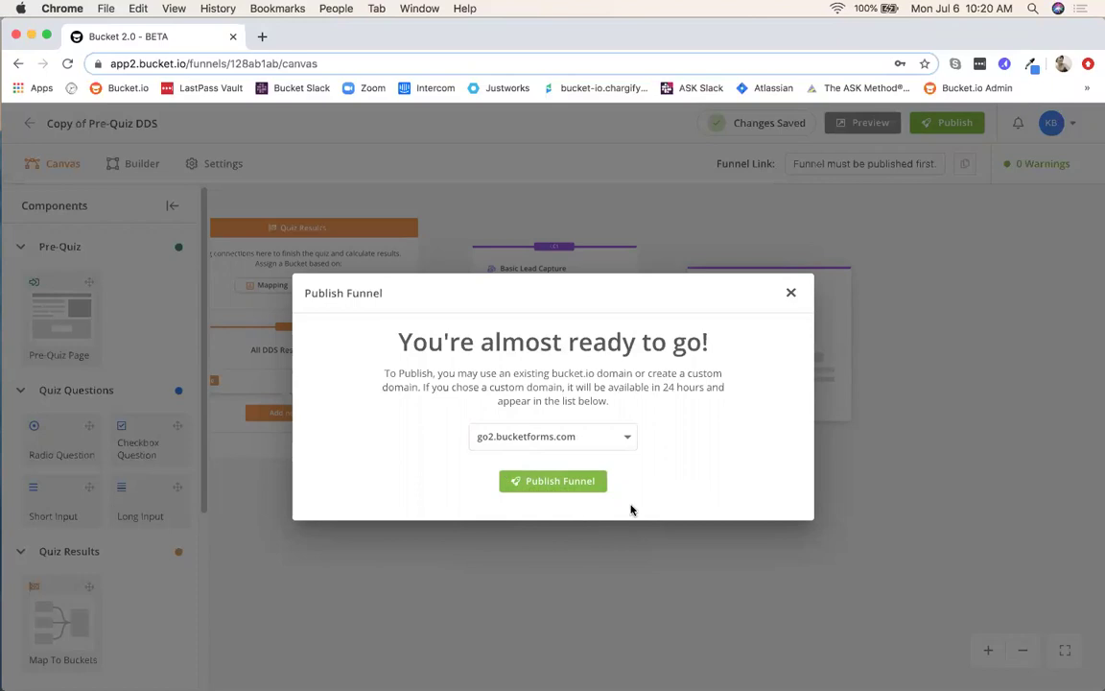
left_click(553, 484)
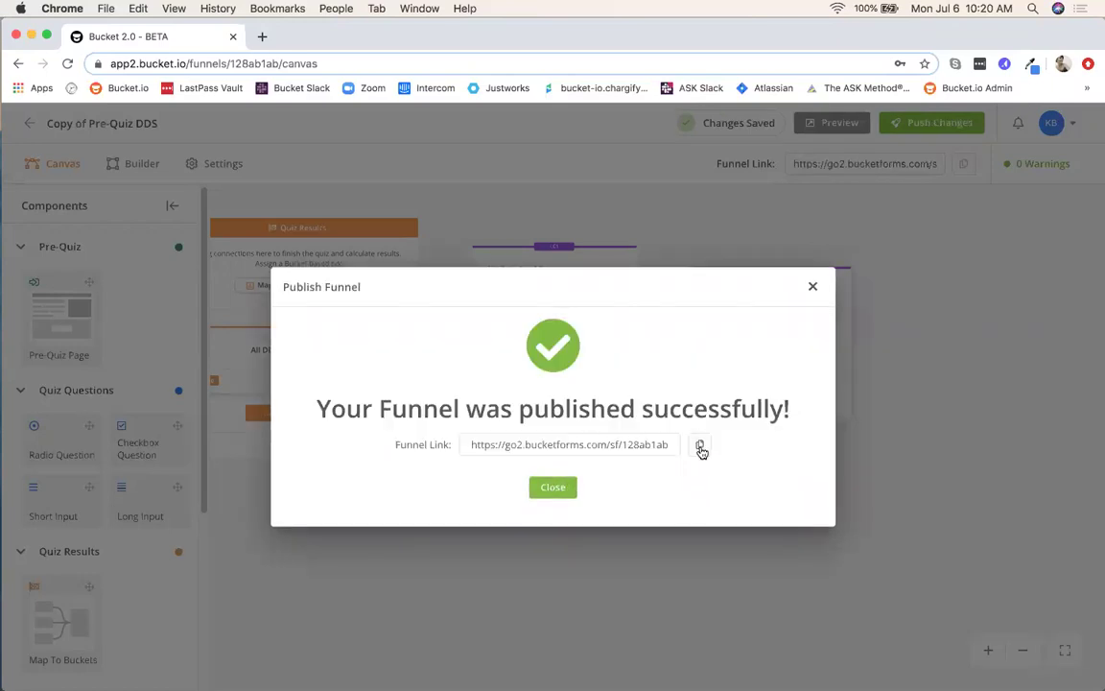
left_click(700, 447)
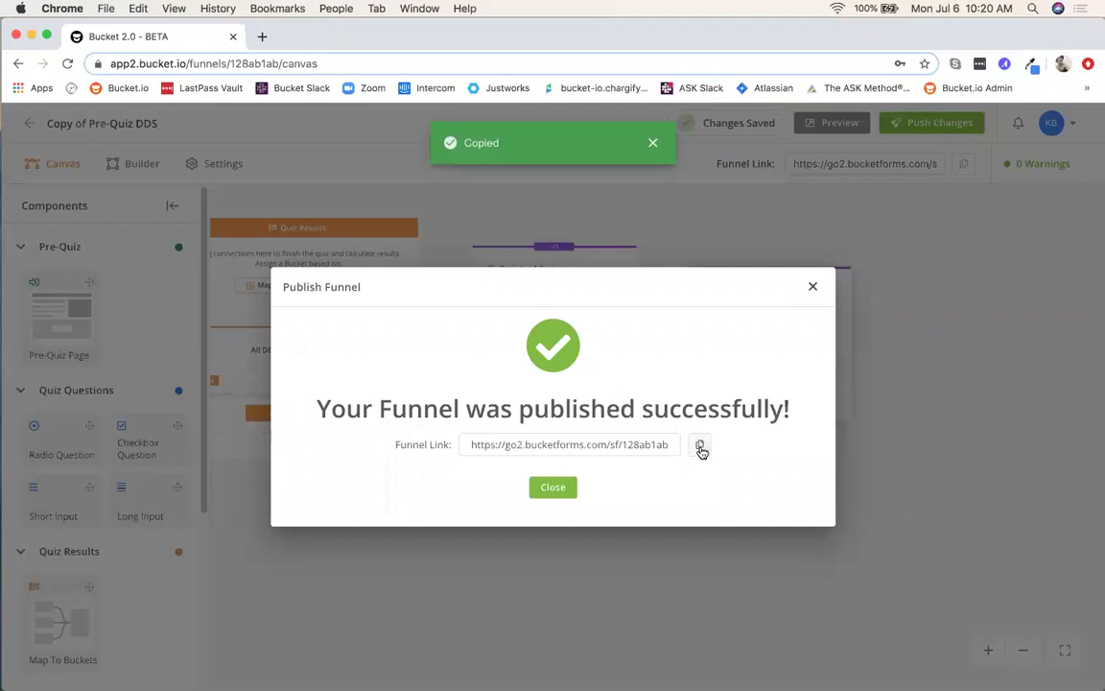